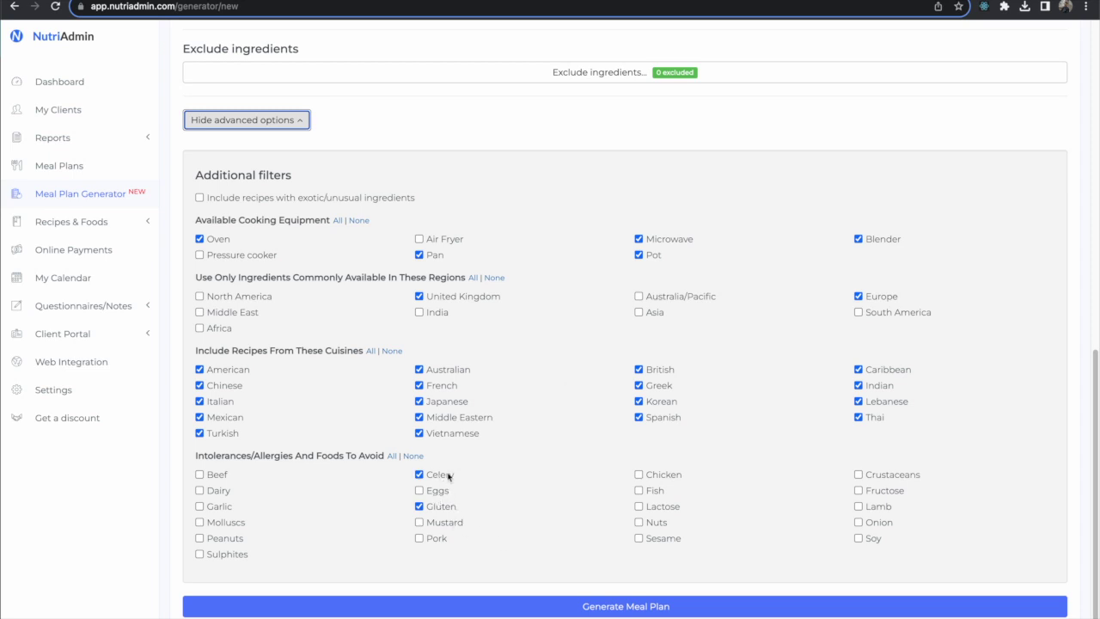
pyautogui.click(441, 507)
pyautogui.click(442, 507)
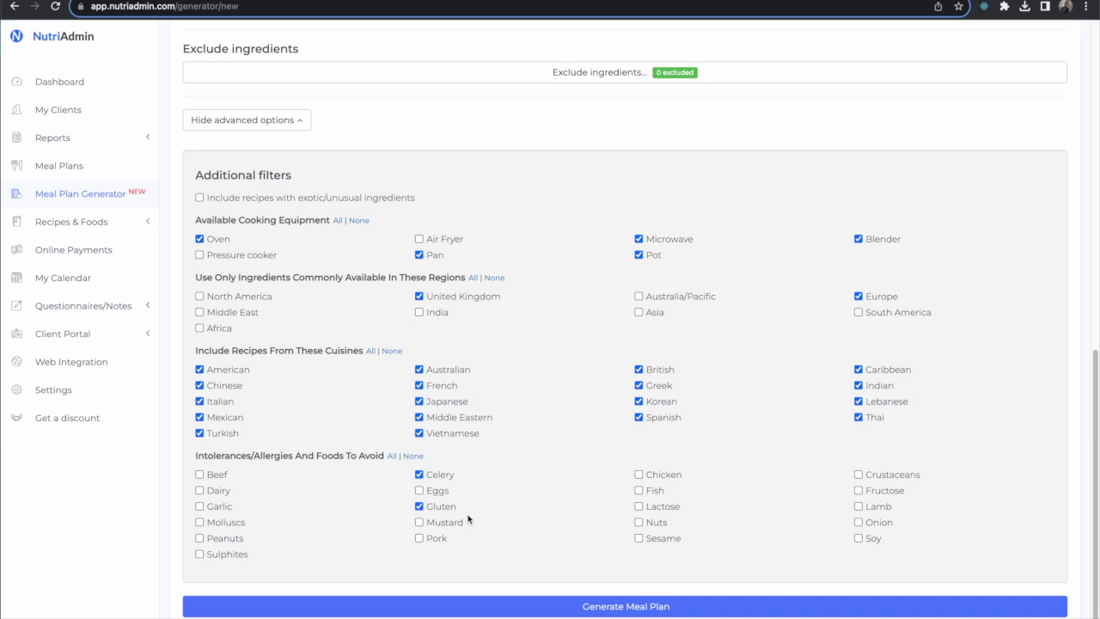
# Open the ingredient exclusions and examine which Grains and Starch foods are automatically excluded by diet, region and intolerances.
pyautogui.scroll(3, 587, 542)
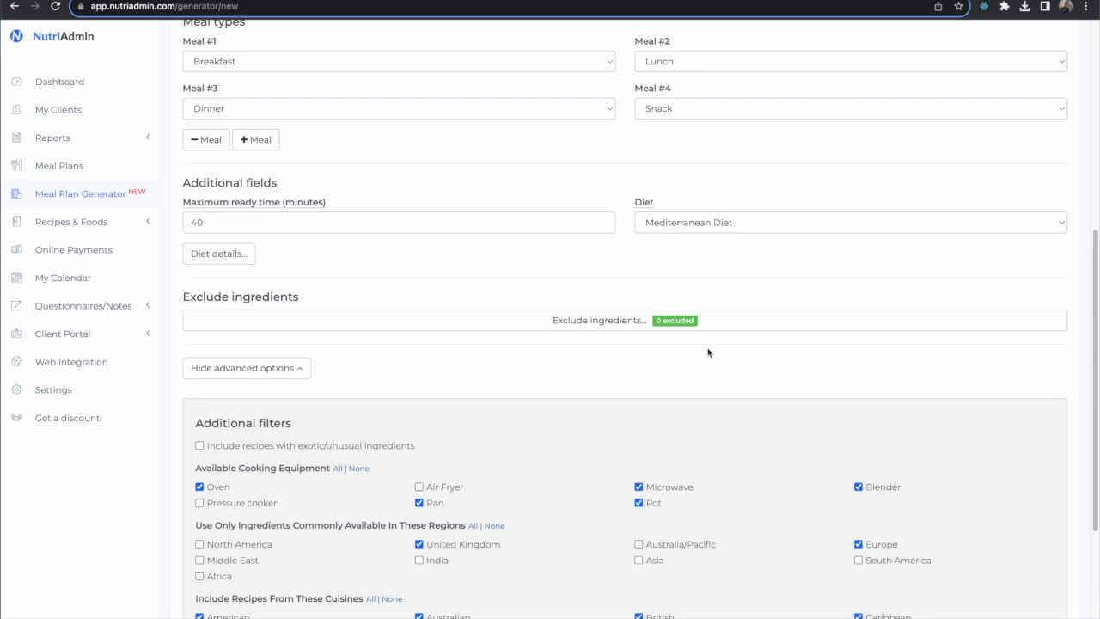
pyautogui.click(622, 331)
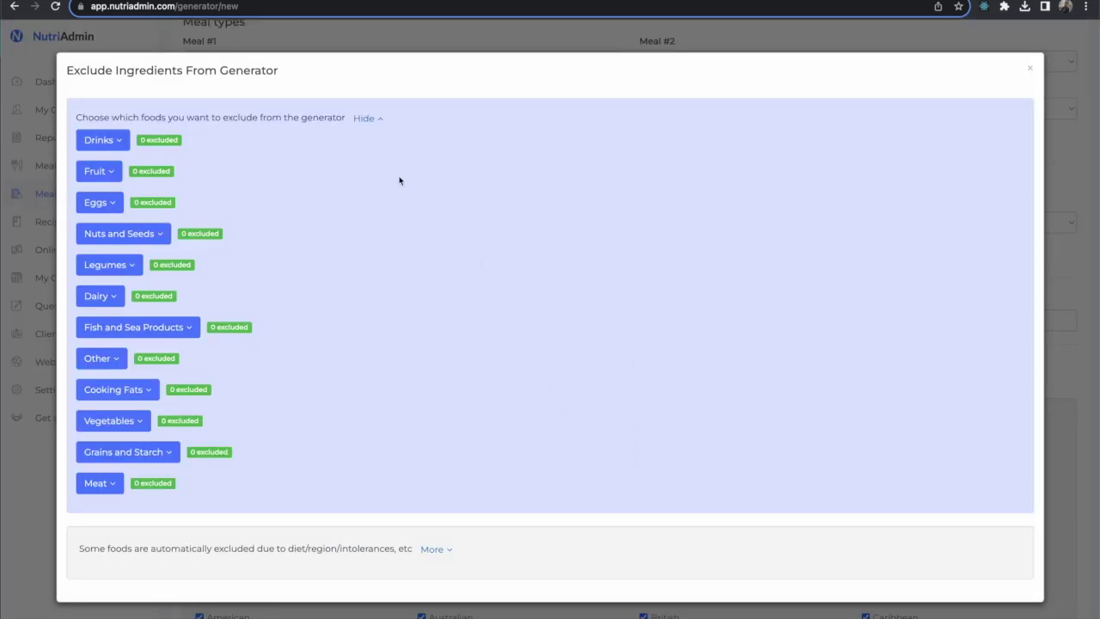
pyautogui.click(432, 548)
pyautogui.scroll(-3, 467, 479)
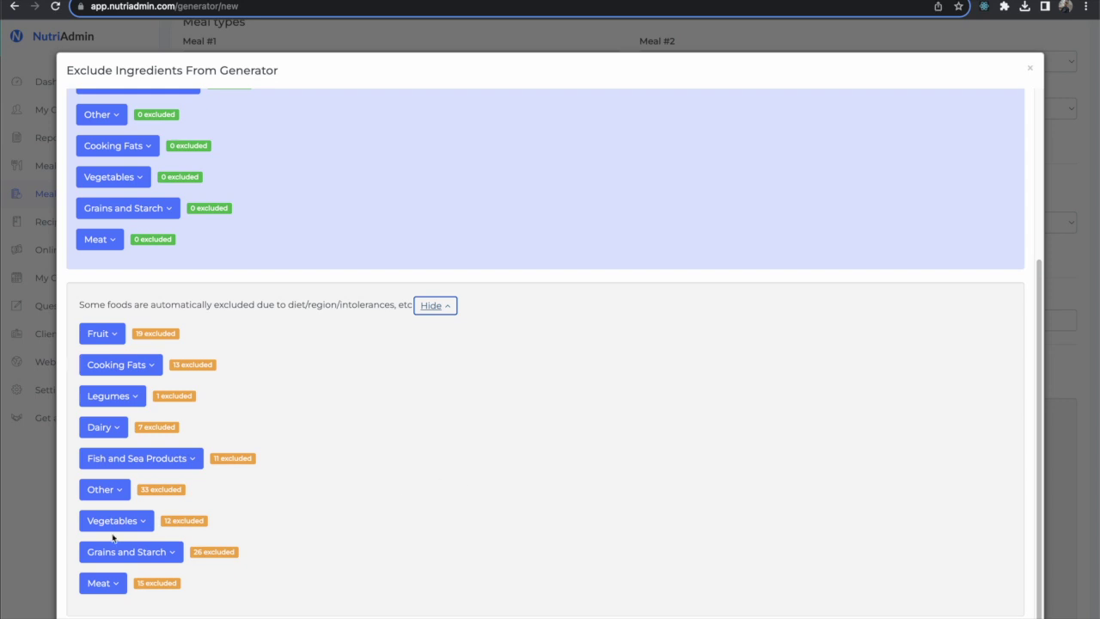
pyautogui.click(117, 552)
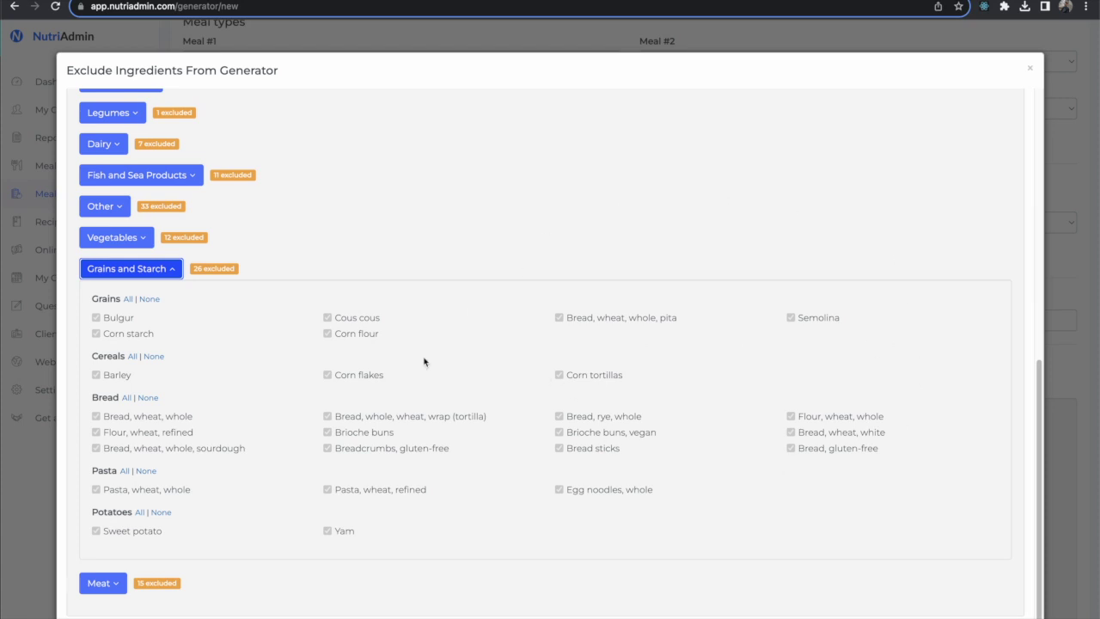
# Exclude the vegetables canned artichoke, oyster mushrooms, radish and Pak Choi/Bok Choi from the generator.
pyautogui.scroll(3, 385, 499)
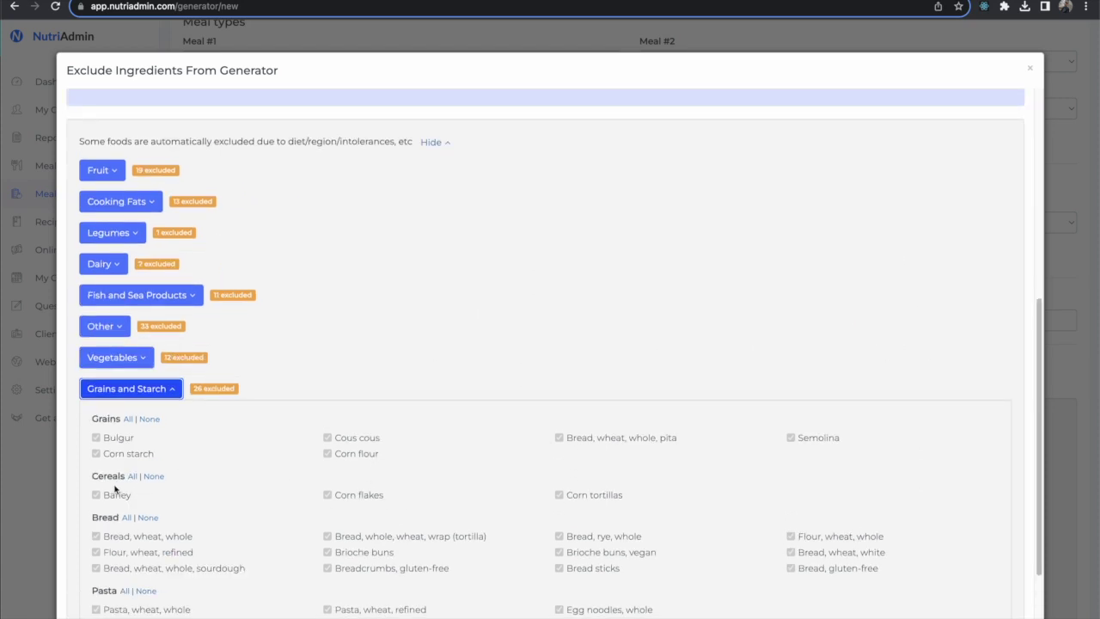
pyautogui.scroll(5, 347, 474)
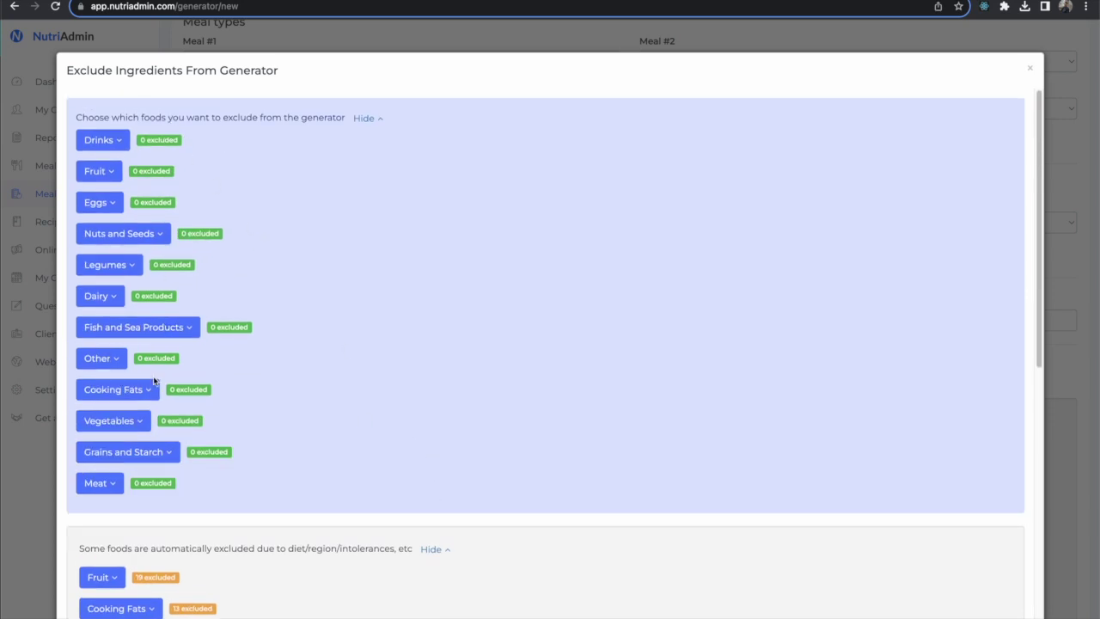
pyautogui.click(141, 415)
pyautogui.scroll(-5, 425, 369)
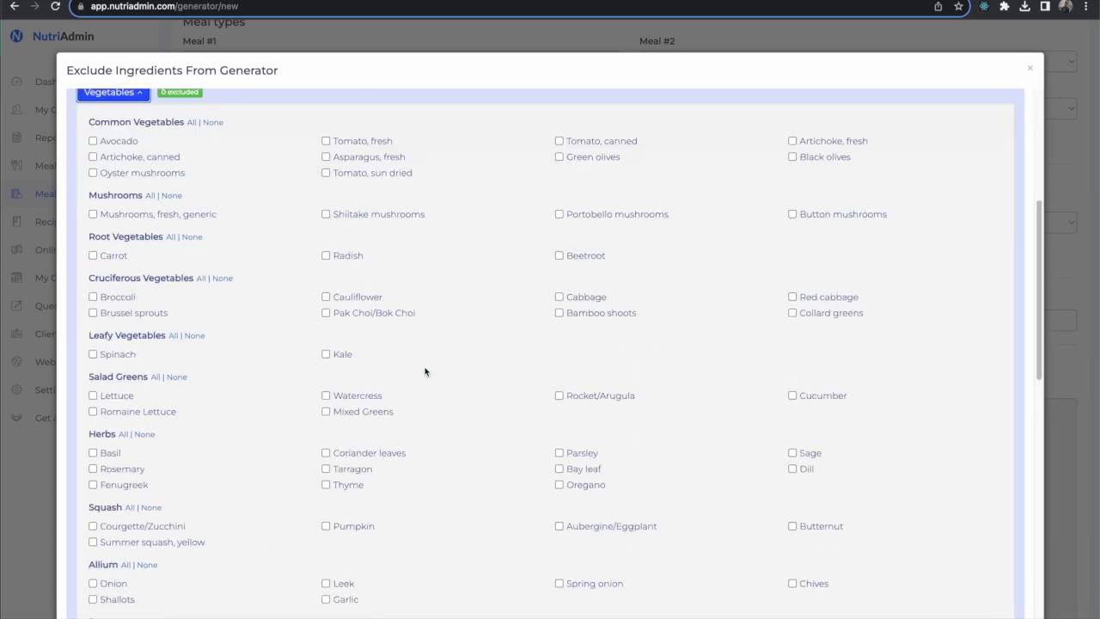
pyautogui.scroll(1, 373, 413)
pyautogui.click(157, 212)
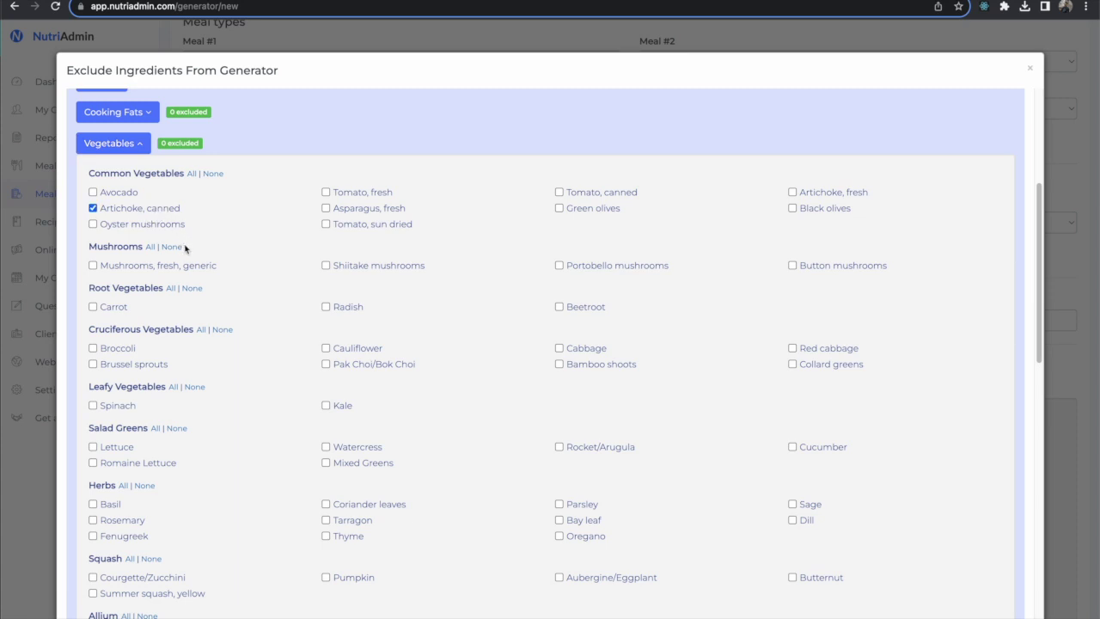
pyautogui.click(178, 226)
pyautogui.click(368, 309)
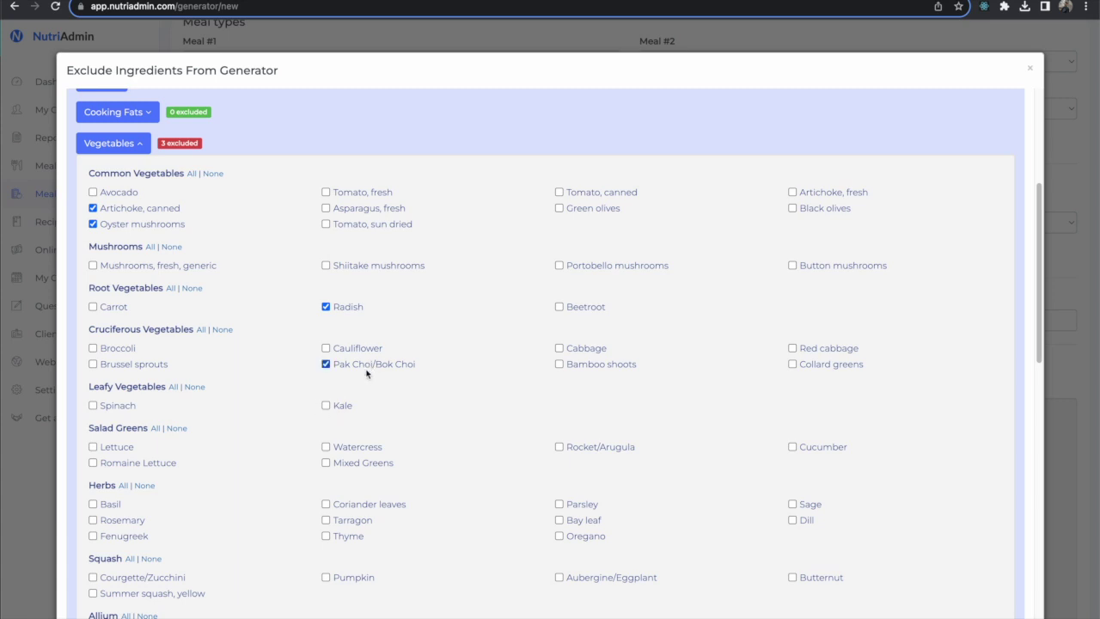
# Also exclude kale and bamboo shoots, and close the ingredient exclusions.
pyautogui.click(342, 406)
pyautogui.click(593, 365)
pyautogui.scroll(-3, 602, 464)
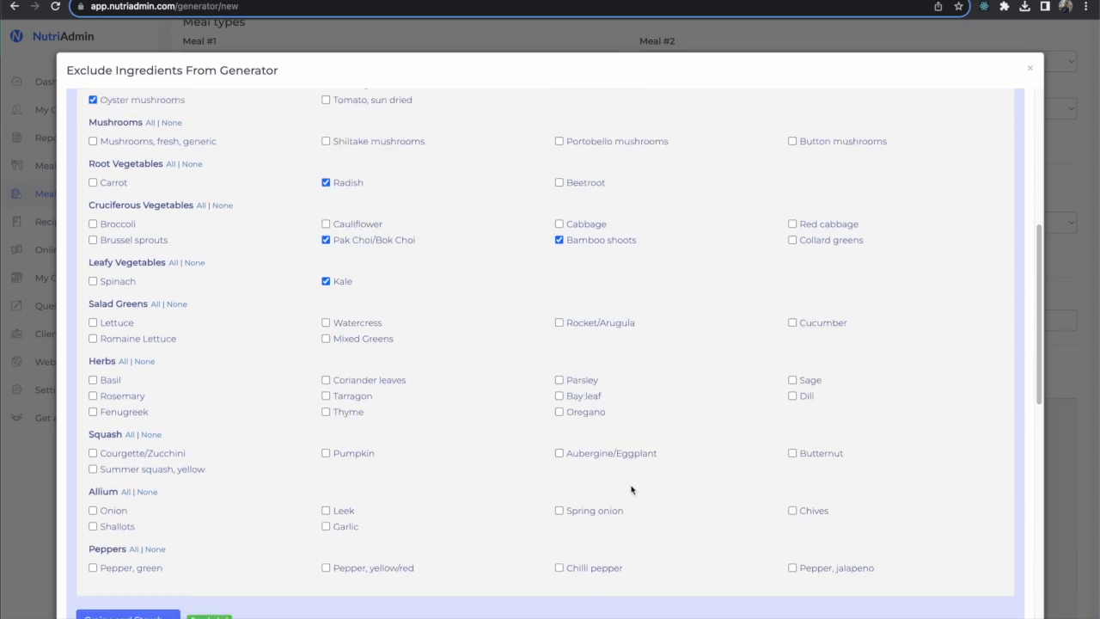
pyautogui.scroll(-1, 694, 454)
pyautogui.scroll(10, 860, 258)
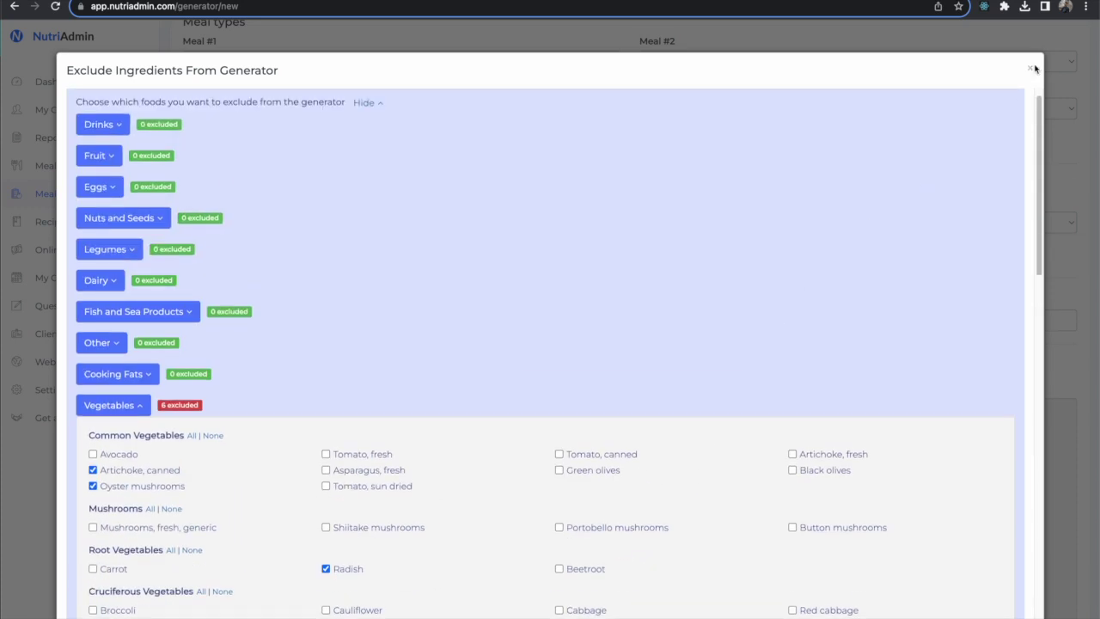
pyautogui.click(1033, 69)
# Generate the meal plan and select the 1912 Kcal (Ground Beef Shawarma Rice), 1989 Kcal, 1938 Kcal and 1991 Kcal results.
pyautogui.scroll(-3, 605, 368)
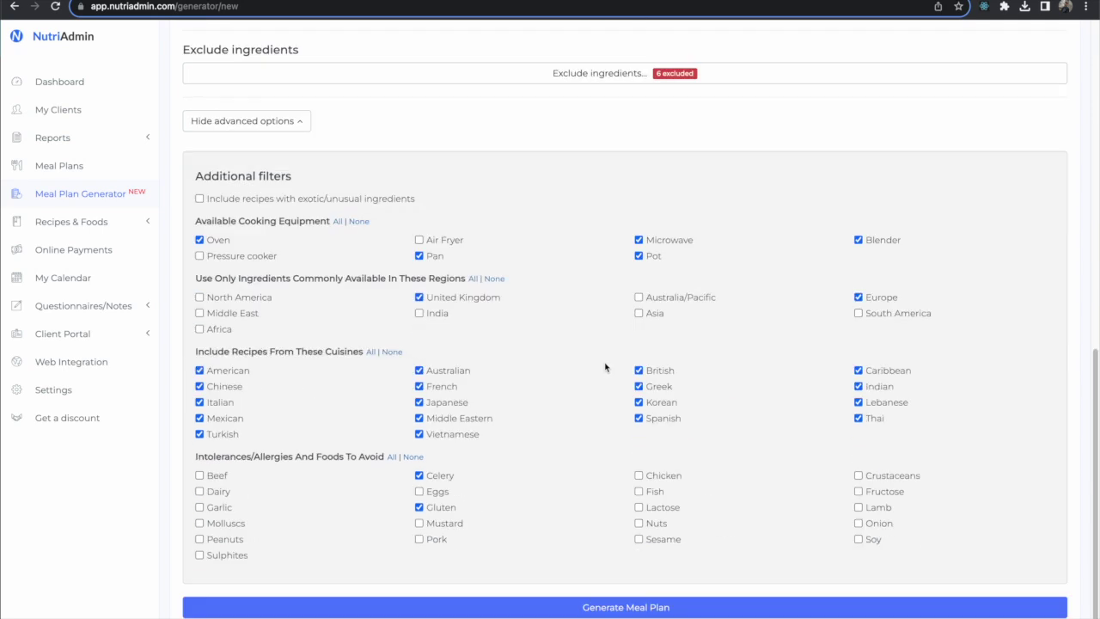
pyautogui.click(602, 607)
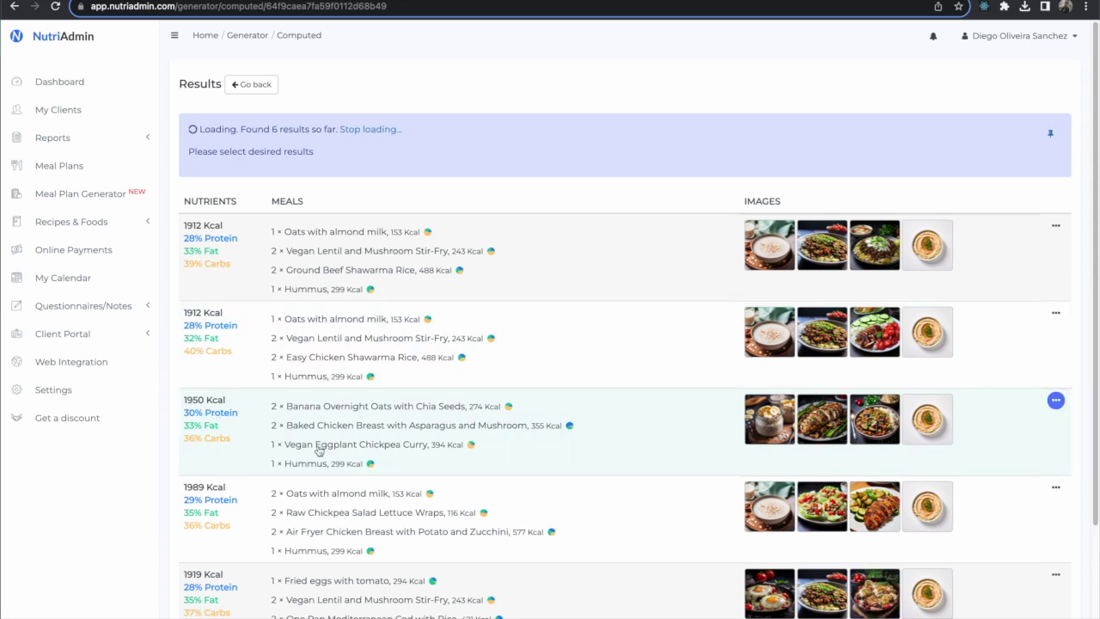
pyautogui.scroll(-3, 322, 447)
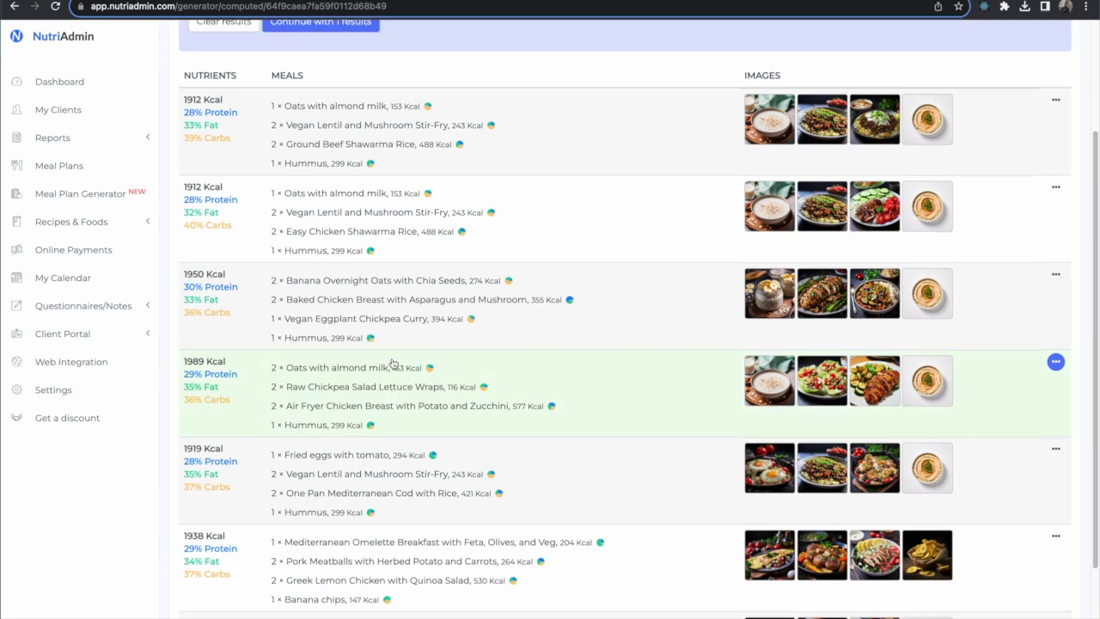
pyautogui.scroll(-2, 451, 370)
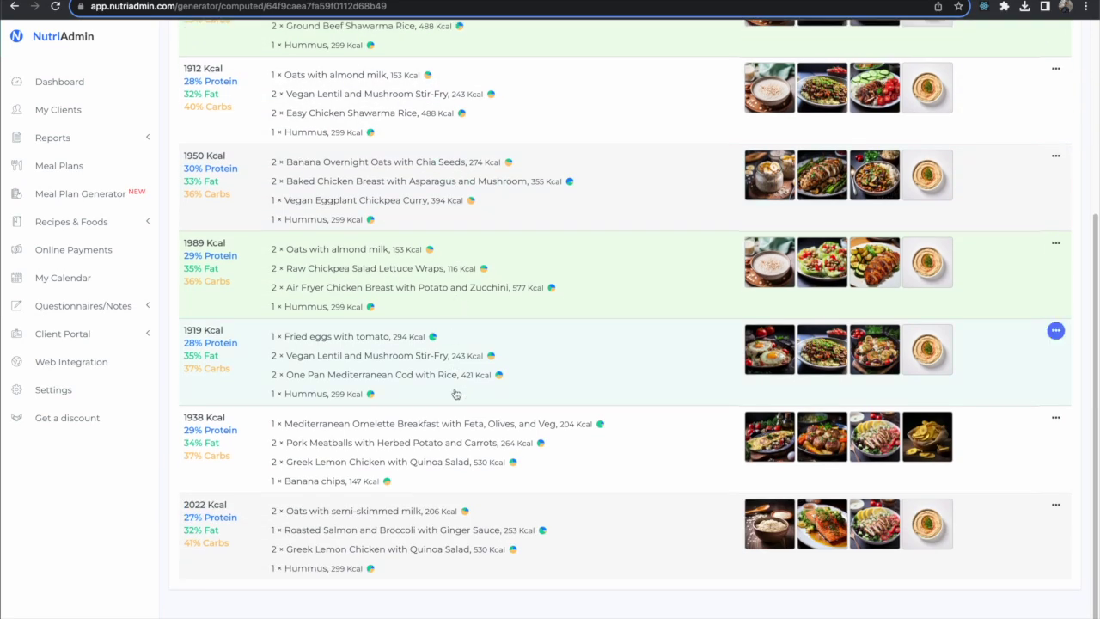
pyautogui.scroll(-3, 570, 418)
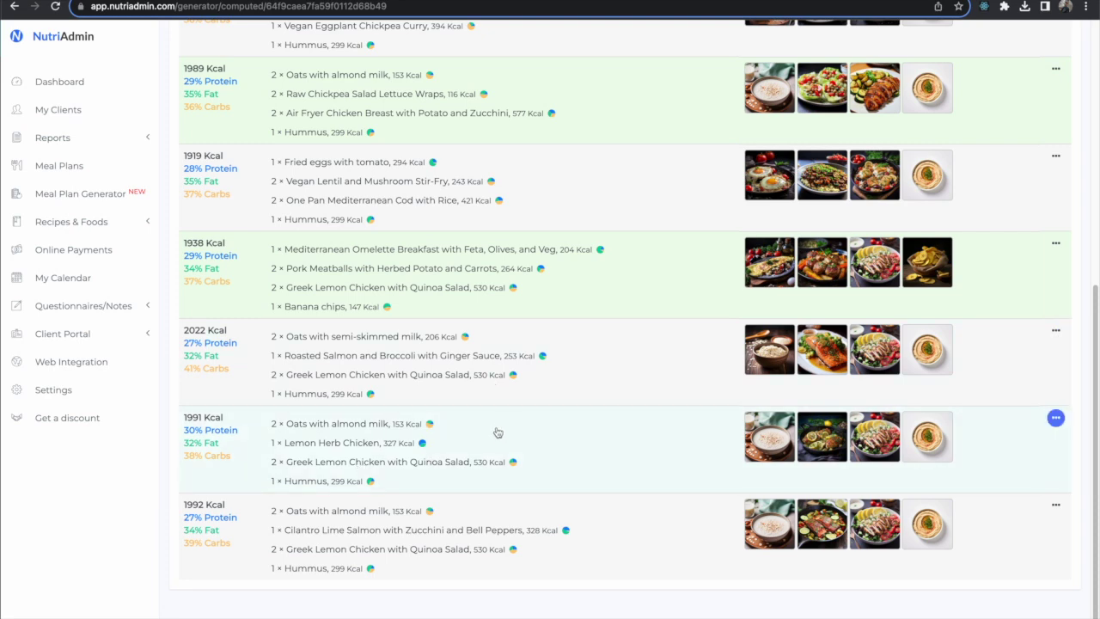
pyautogui.scroll(4, 700, 464)
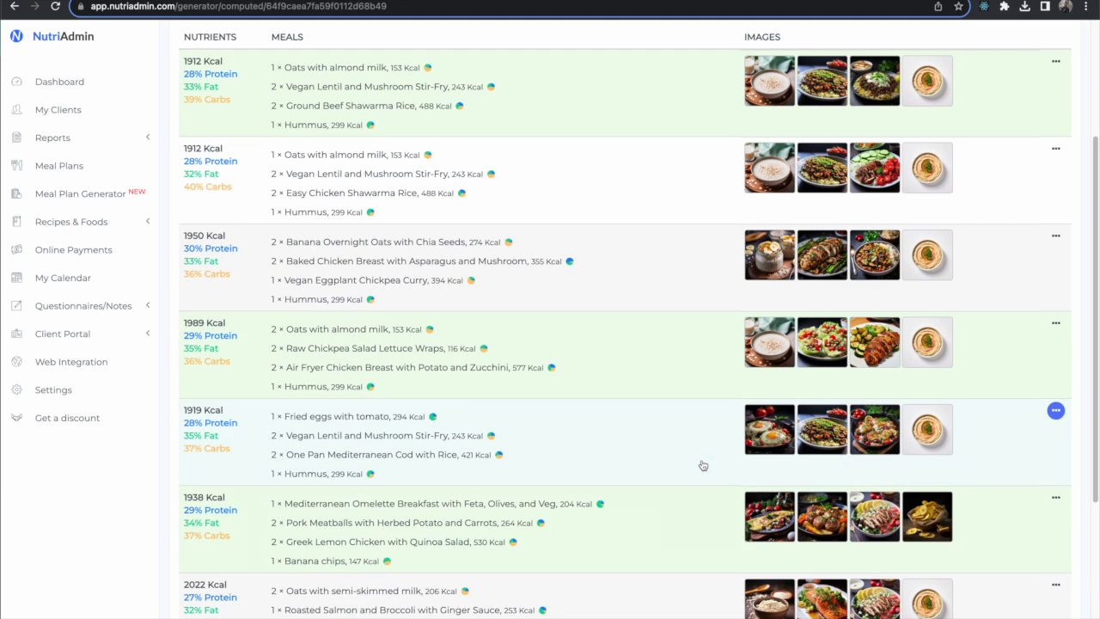
pyautogui.scroll(2, 717, 276)
pyautogui.scroll(-5, 565, 265)
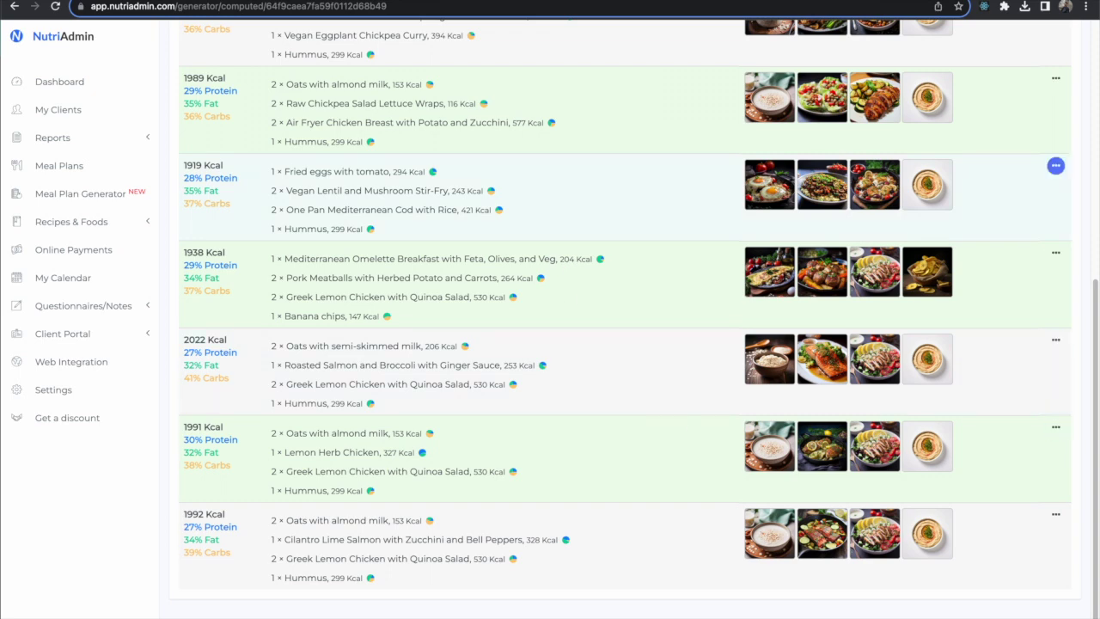
# Filter the results to exclude the meal Ground Beef Shawarma Rice.
pyautogui.scroll(6, 609, 381)
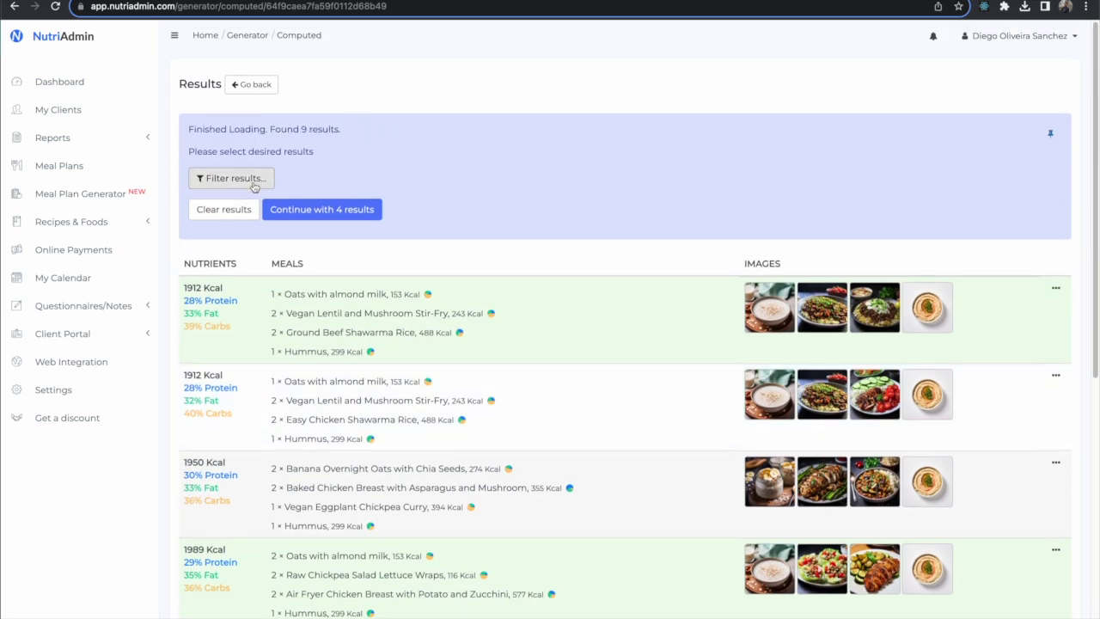
pyautogui.click(256, 182)
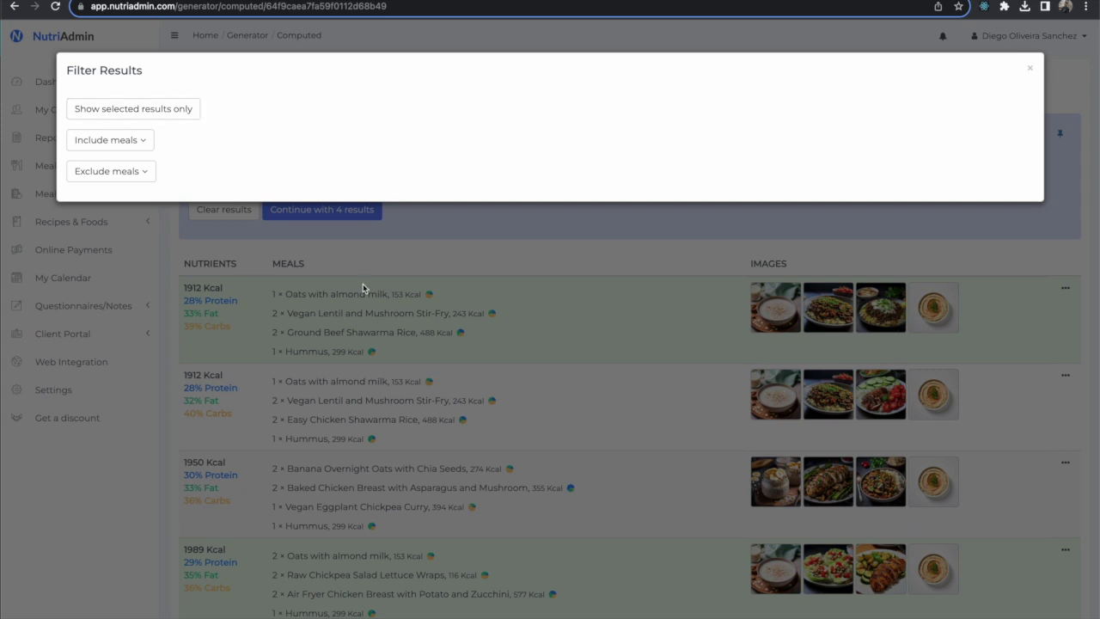
pyautogui.click(124, 174)
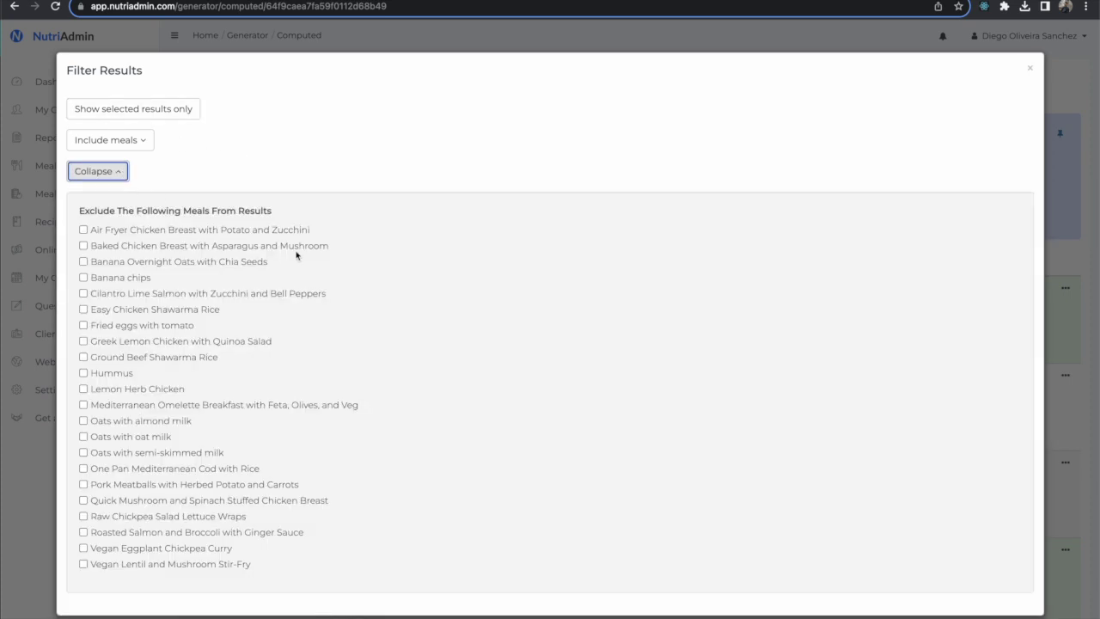
pyautogui.click(174, 358)
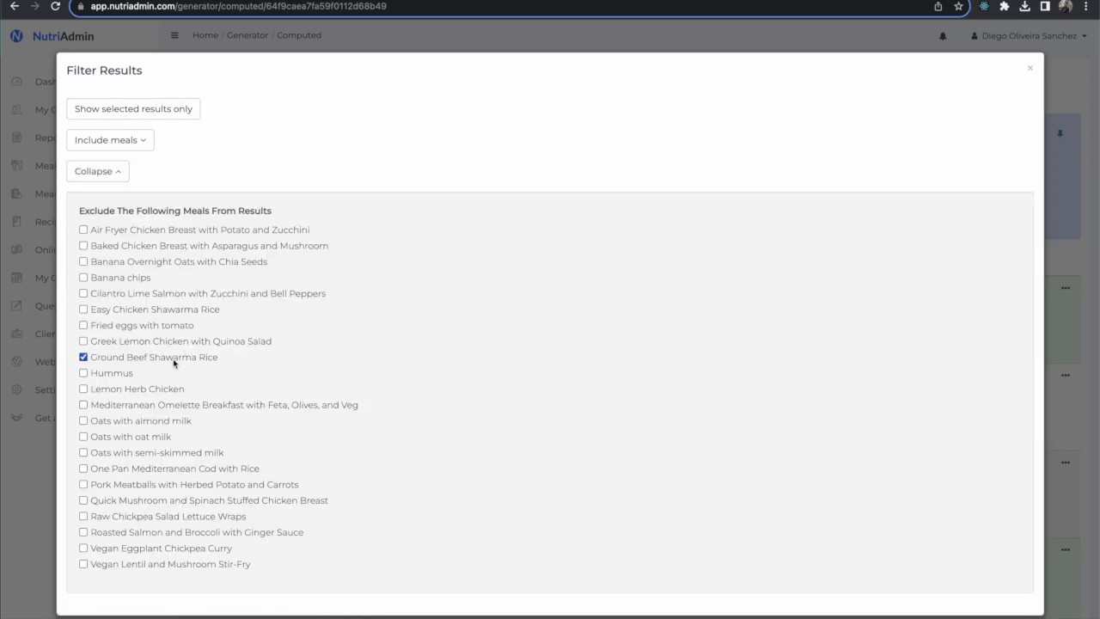
pyautogui.click(1035, 68)
# Add the 1912 Kcal Easy Chicken Shawarma Rice result to the selection, and proceed with the prefilled plan name and client.
pyautogui.scroll(-10, 553, 155)
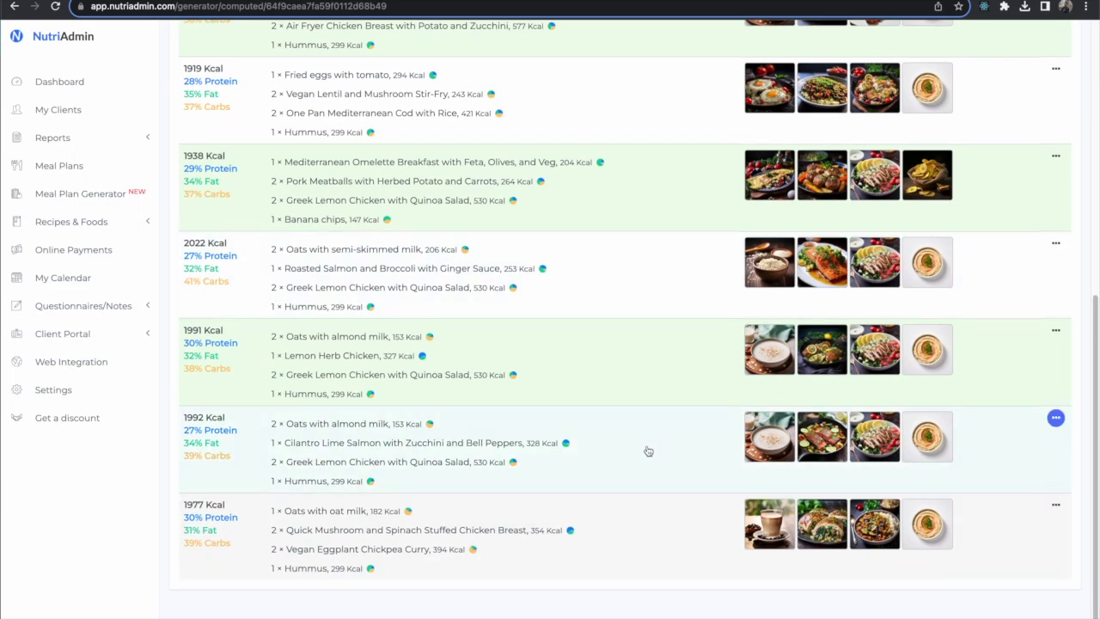
pyautogui.scroll(5, 645, 449)
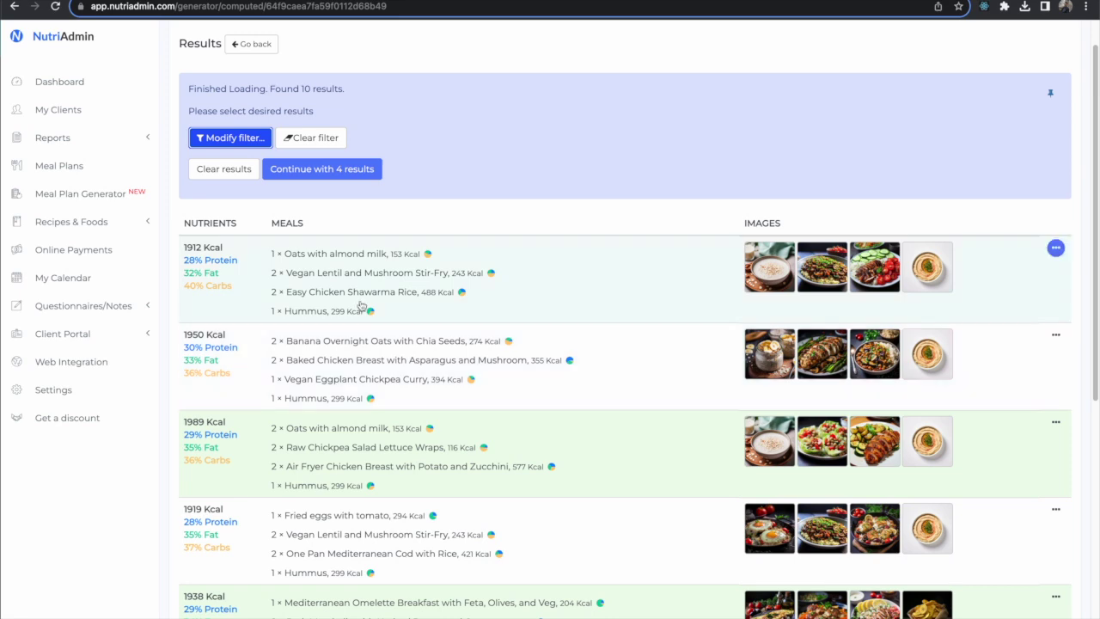
pyautogui.click(339, 172)
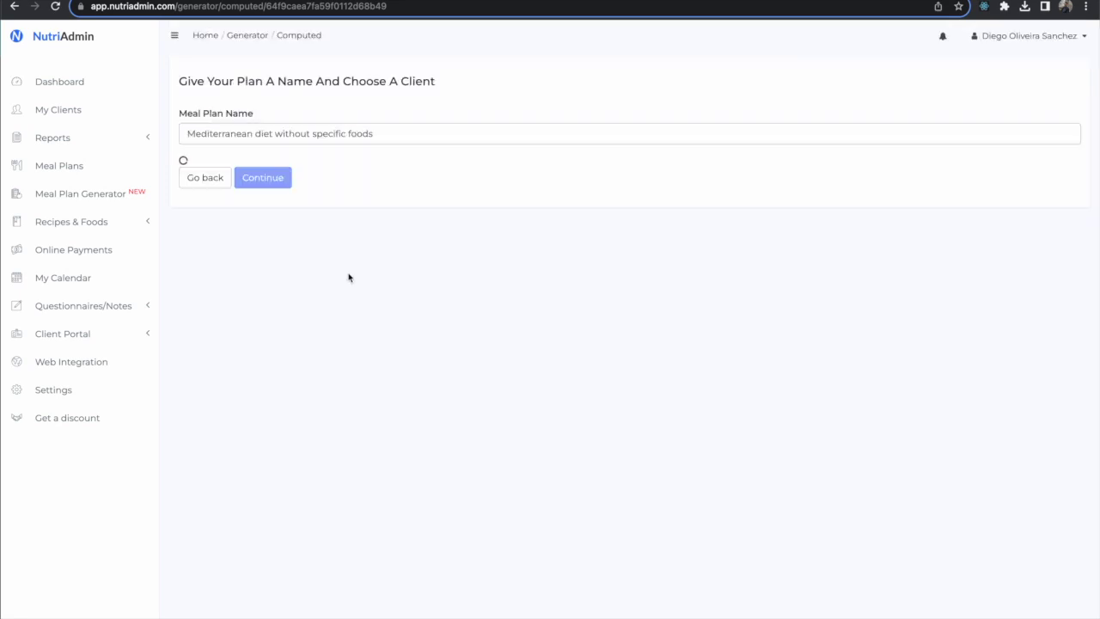
pyautogui.click(285, 194)
pyautogui.click(285, 183)
pyautogui.click(266, 212)
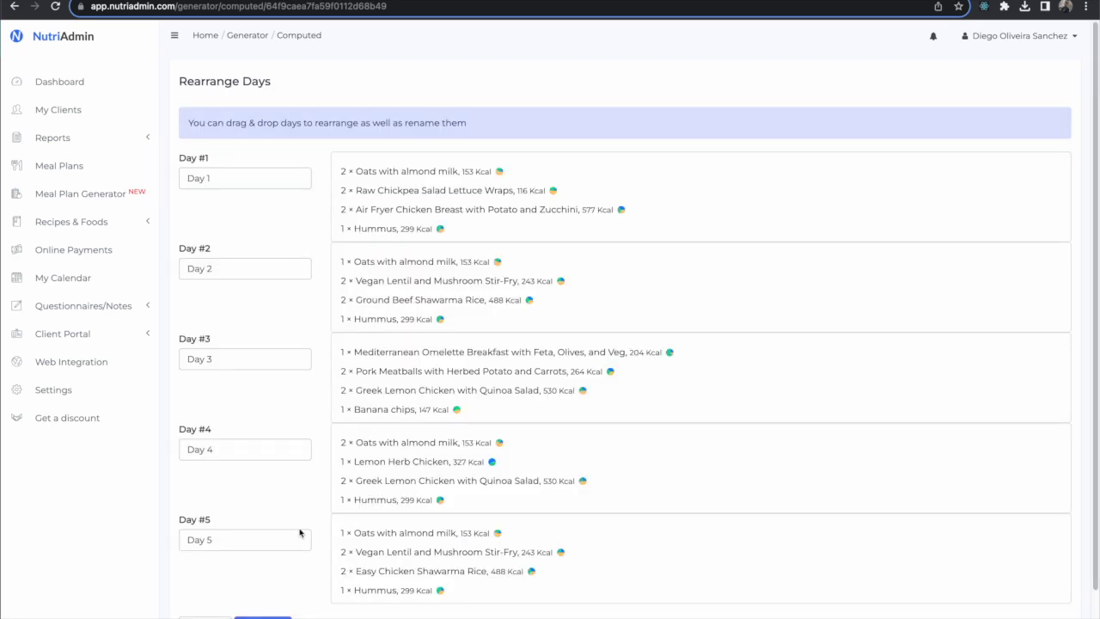
# Keep the proposed order of days and meals, and create the meal plan.
pyautogui.scroll(-2, 299, 533)
pyautogui.click(275, 564)
pyautogui.click(268, 388)
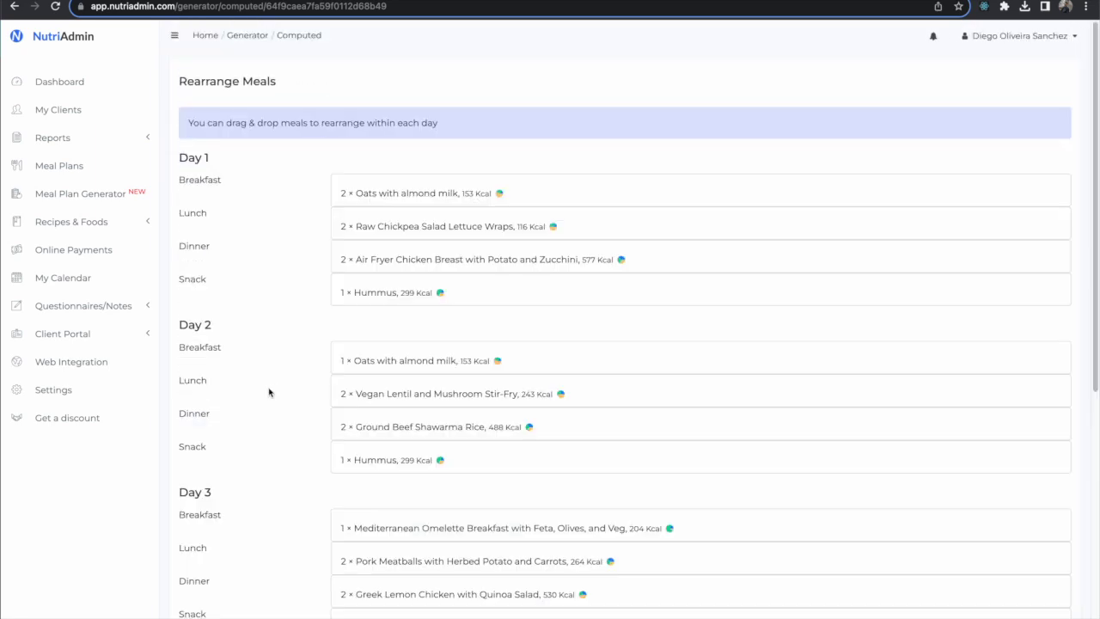
pyautogui.scroll(-5, 314, 442)
pyautogui.click(283, 561)
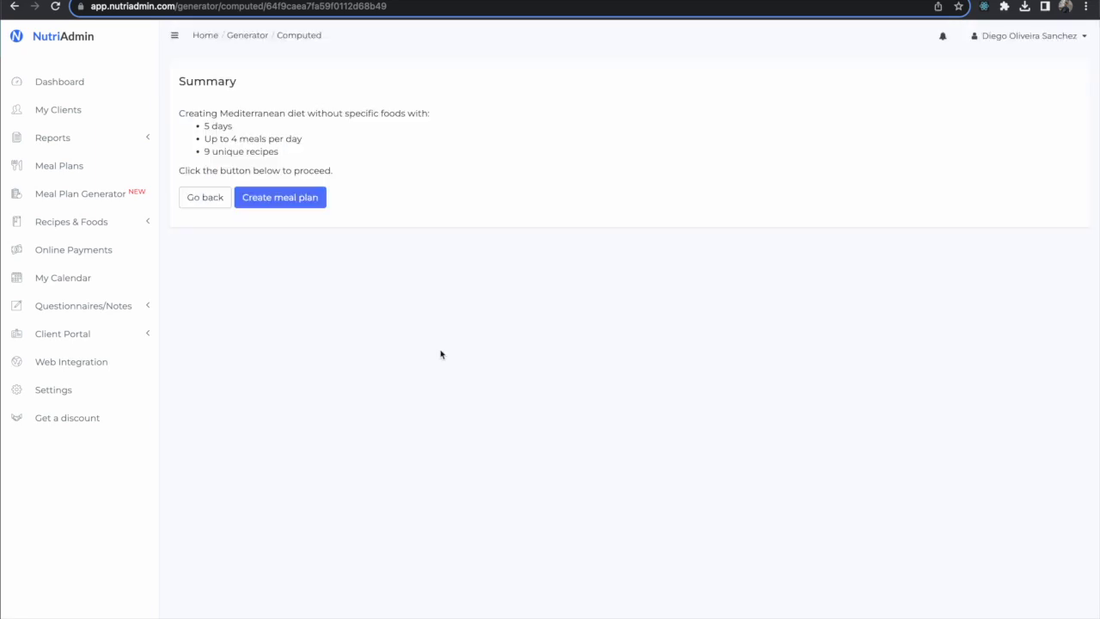
pyautogui.click(284, 198)
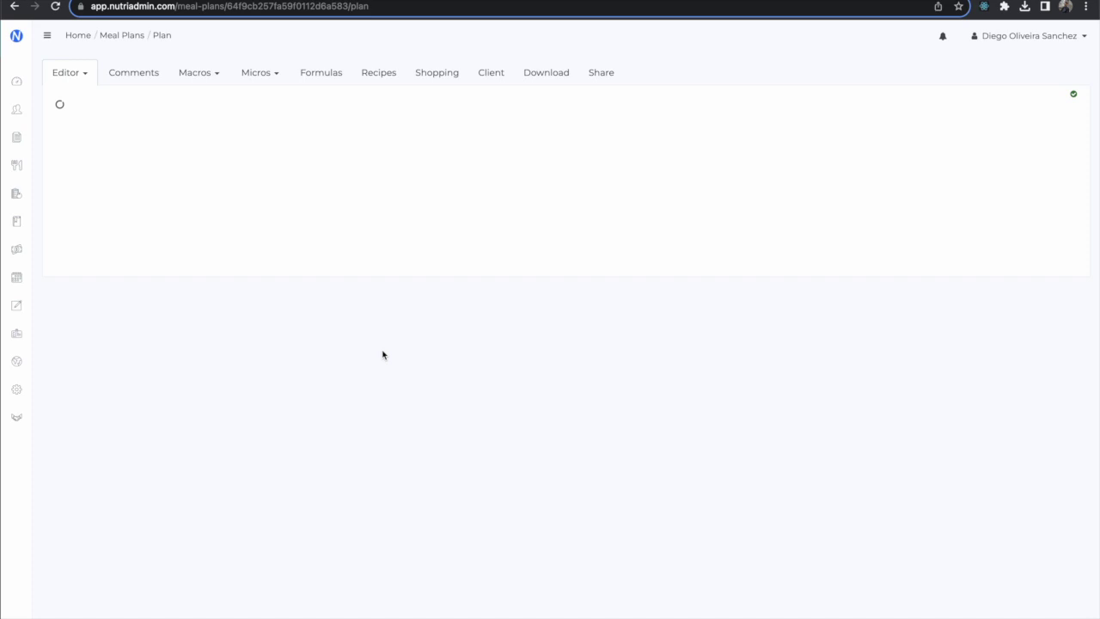
# Open the plan's PDF for download and examine its daily meals and macronutrient summaries.
pyautogui.click(558, 72)
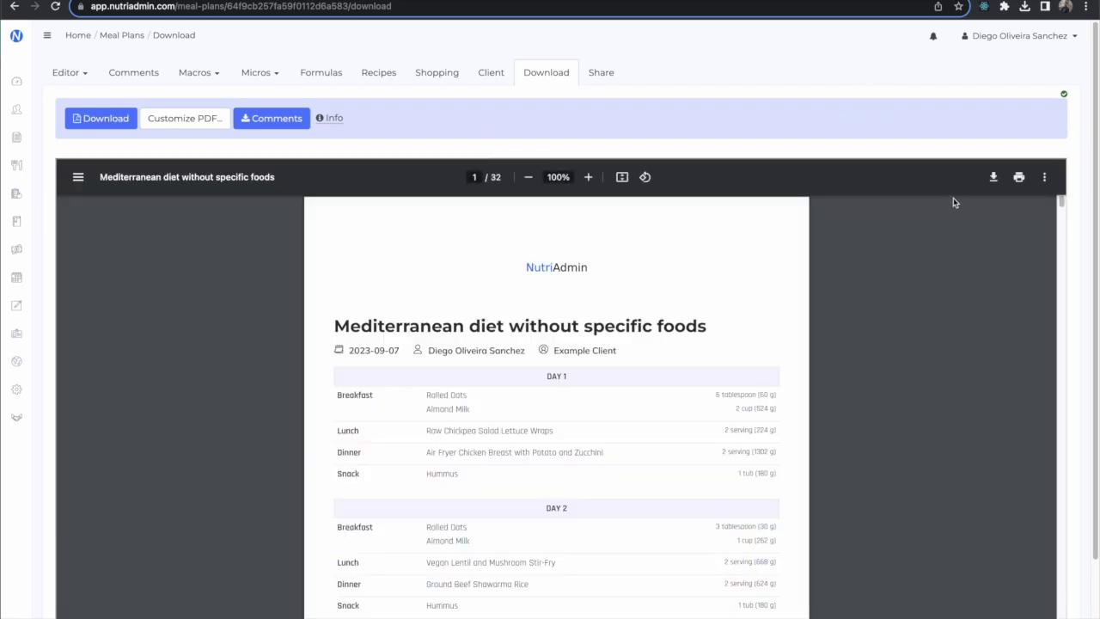
pyautogui.scroll(-1, 970, 254)
pyautogui.scroll(-5, 1049, 206)
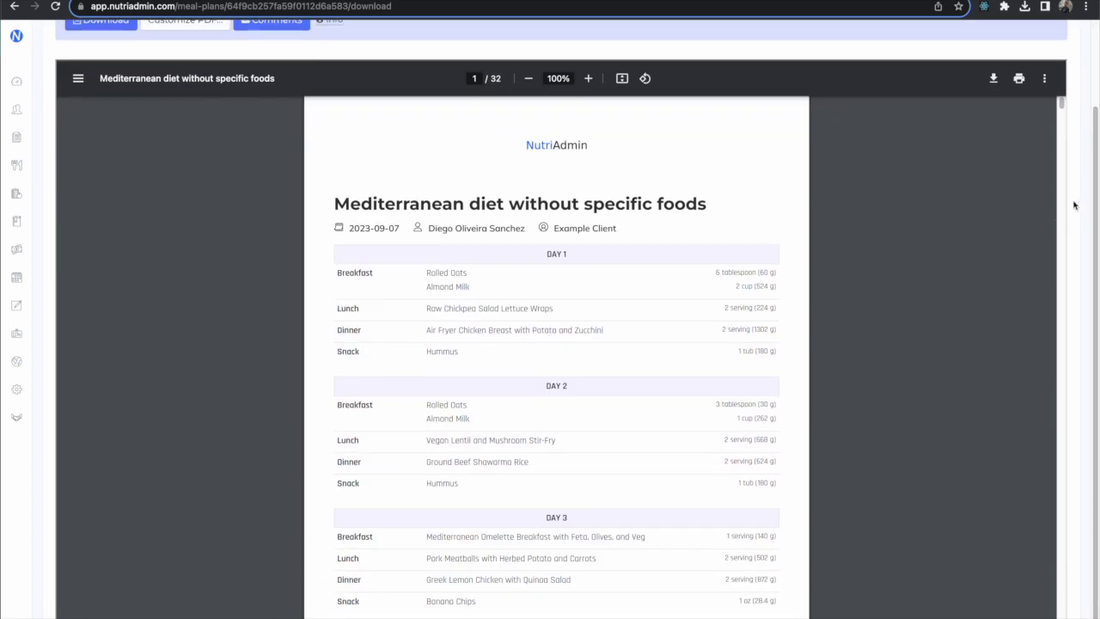
pyautogui.scroll(-20, 858, 336)
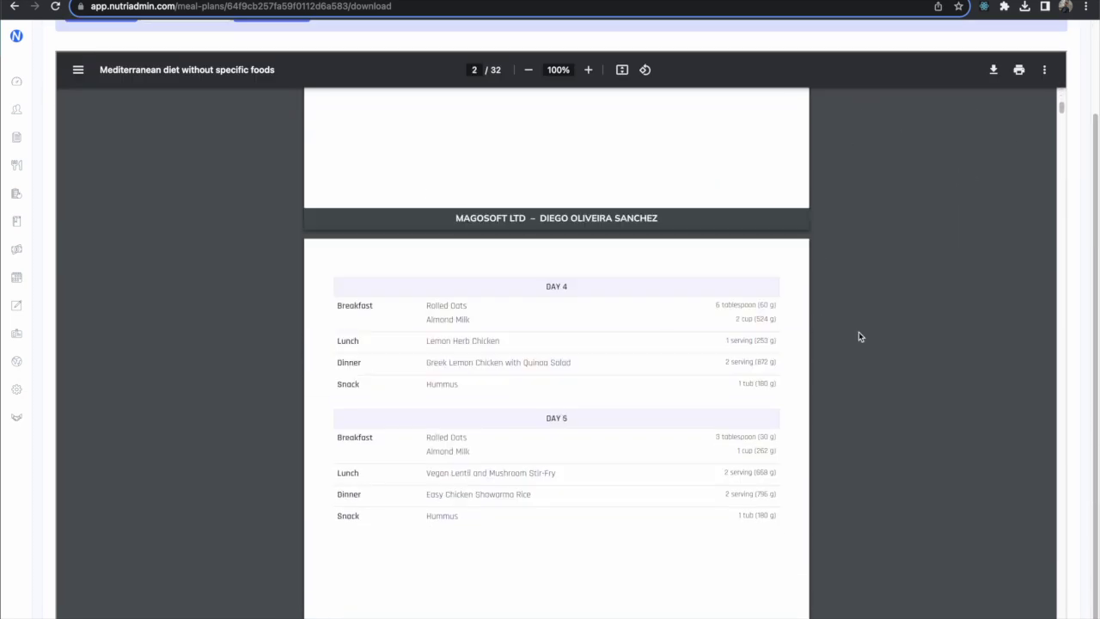
pyautogui.scroll(5, 859, 332)
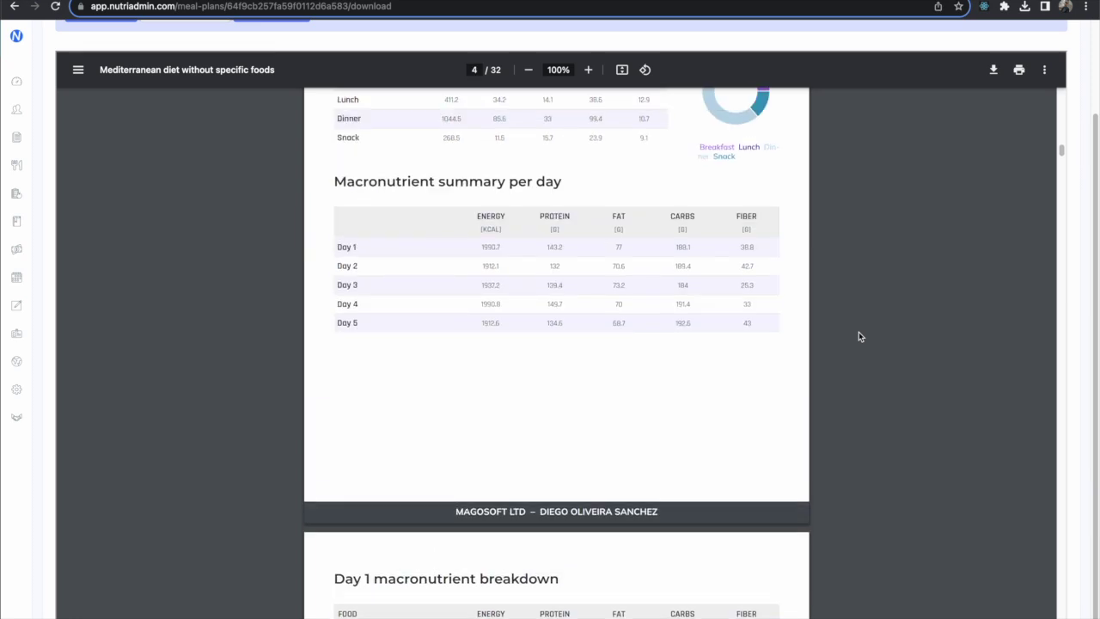
pyautogui.scroll(-12, 926, 373)
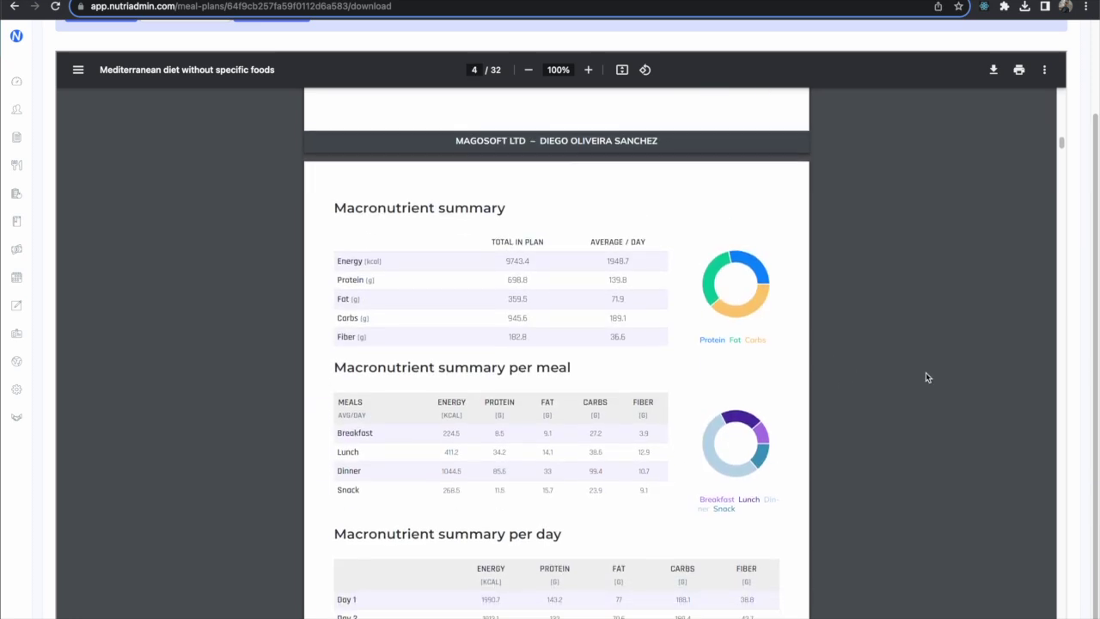
# Examine the macronutrient breakdown of each day's meals in the meal plan PDF.
pyautogui.scroll(-13, 927, 376)
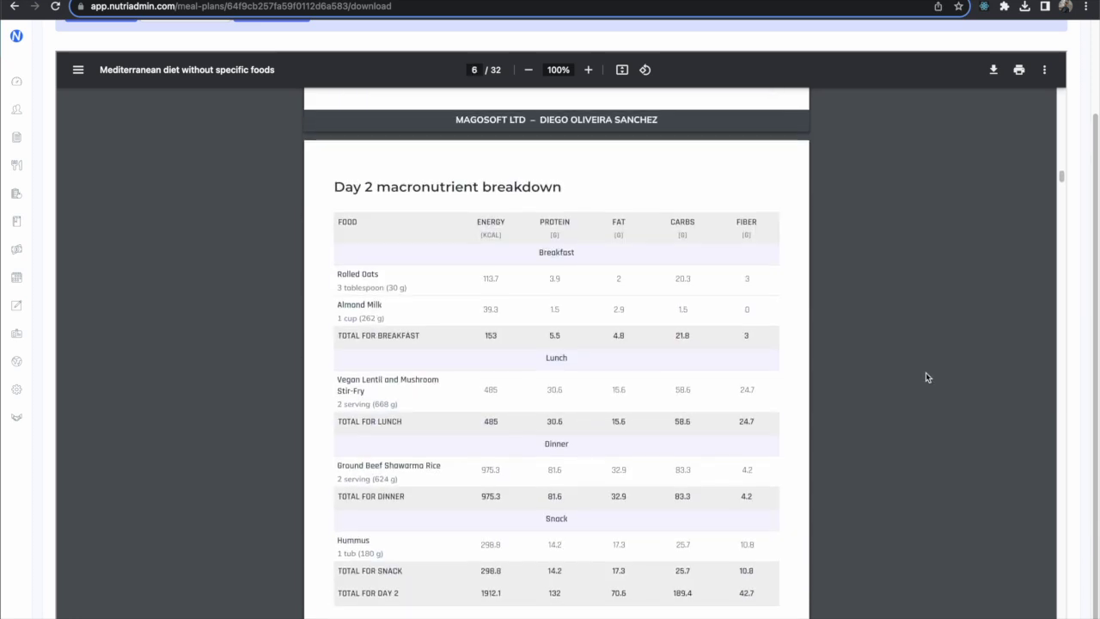
pyautogui.scroll(-12, 927, 377)
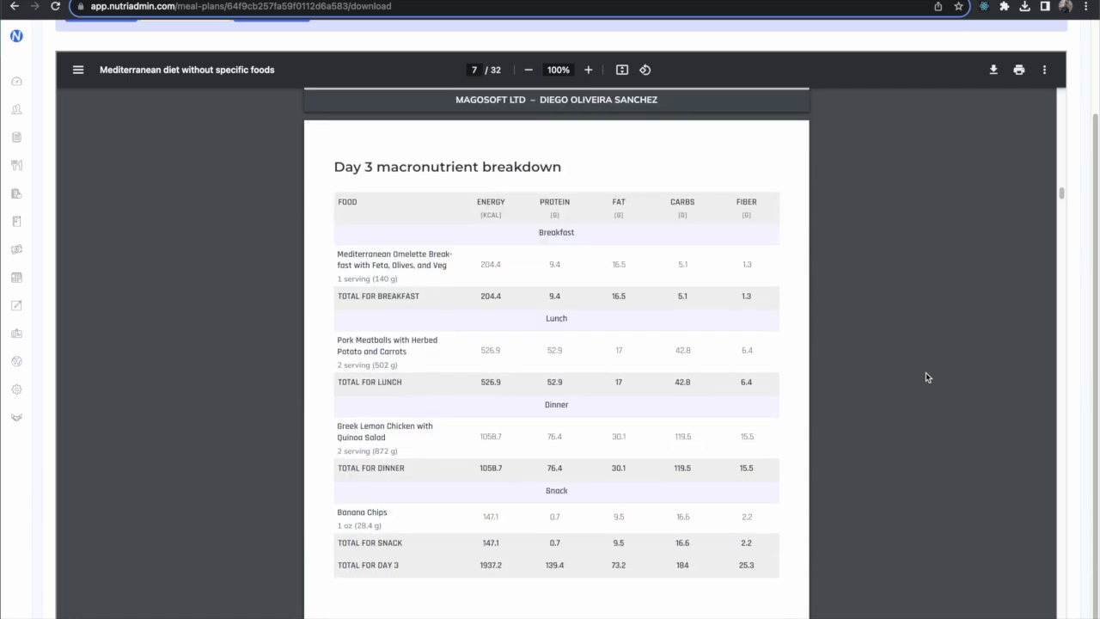
pyautogui.scroll(-13, 926, 377)
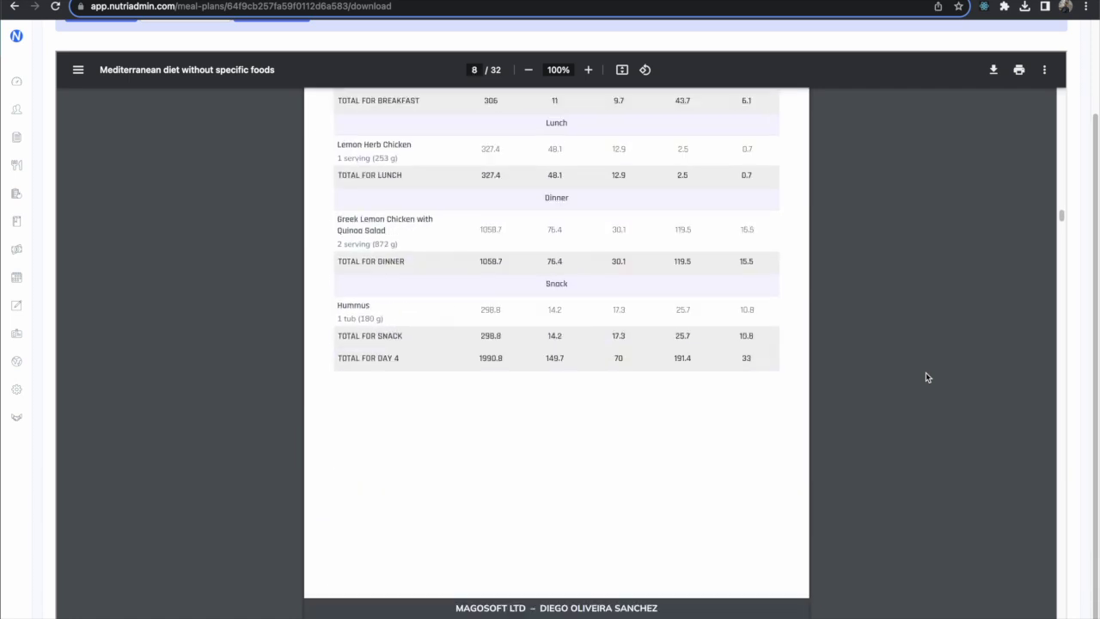
# Review the PDF's recipe pages from Vegan Lentil and Mushroom Stir-Fry through the pork meatballs, including ingredients, instructions and macronutrient summaries.
pyautogui.moveTo(1061, 238); pyautogui.dragTo(1059, 297)
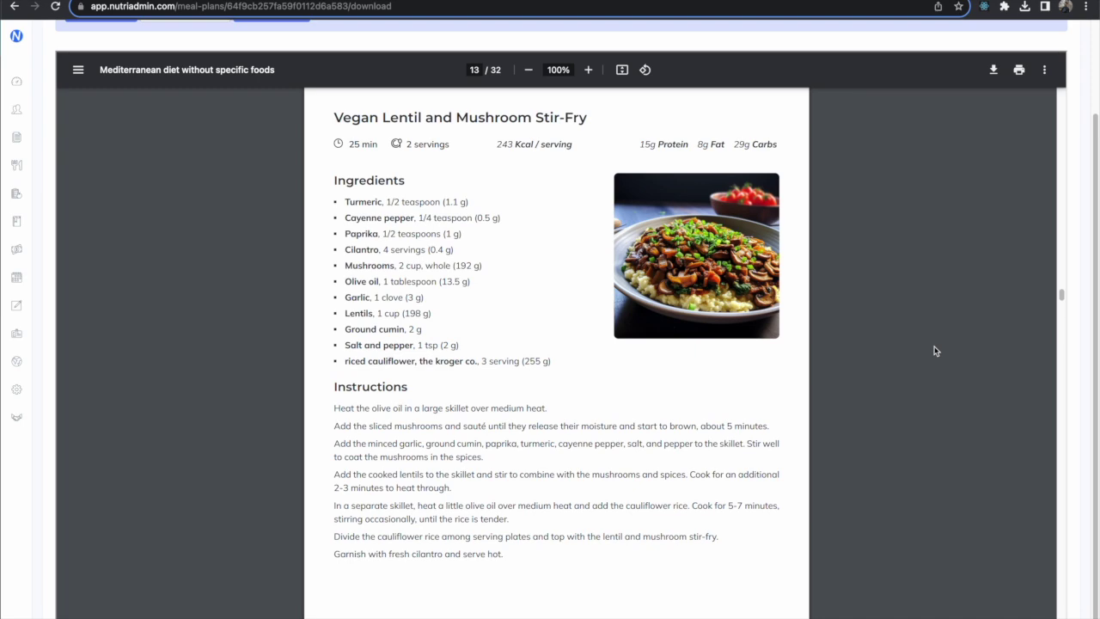
pyautogui.scroll(-15, 936, 351)
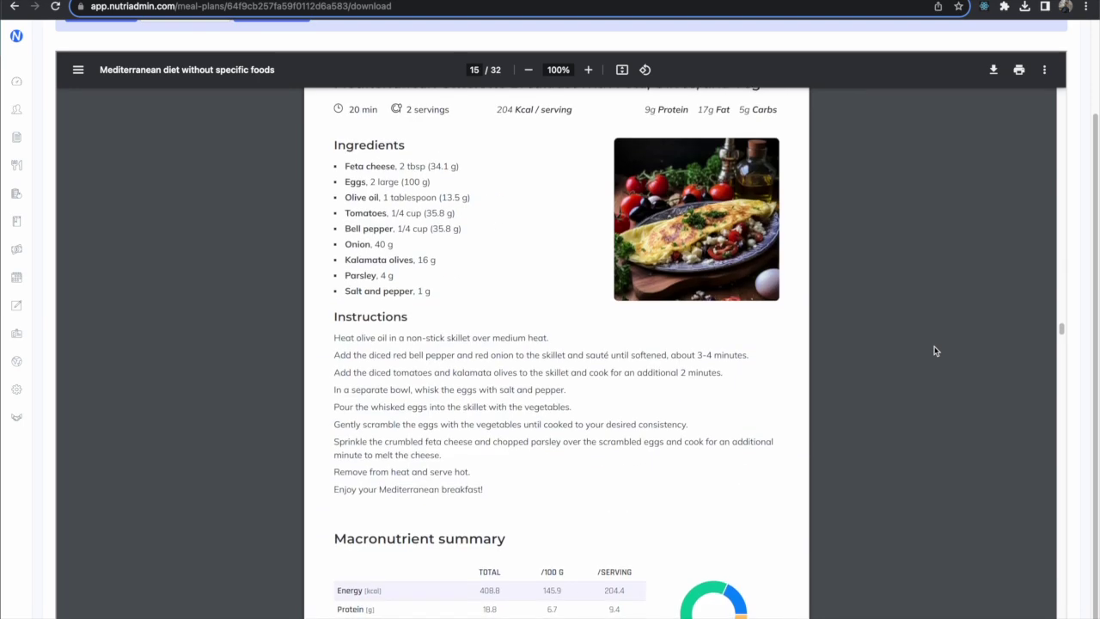
pyautogui.scroll(-5, 936, 350)
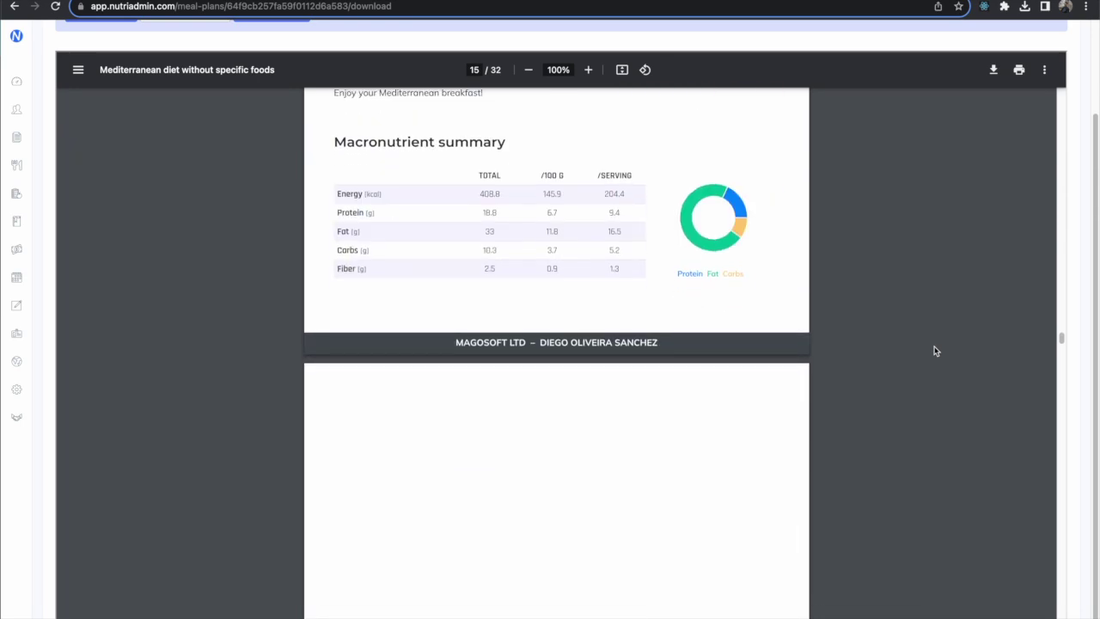
pyautogui.scroll(-10, 936, 351)
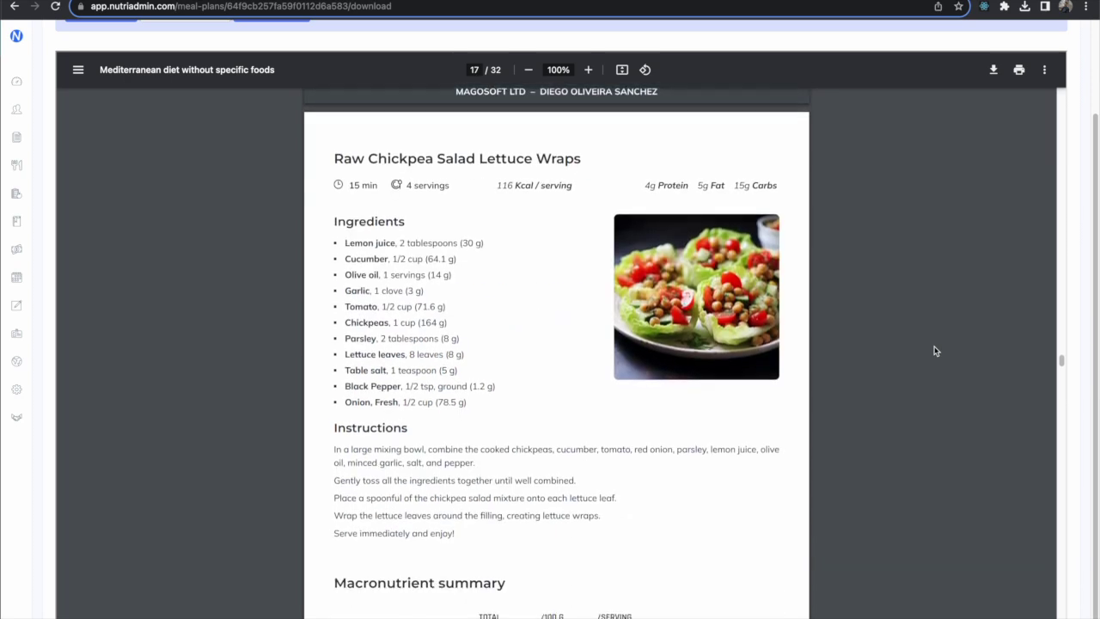
pyautogui.scroll(-8, 935, 351)
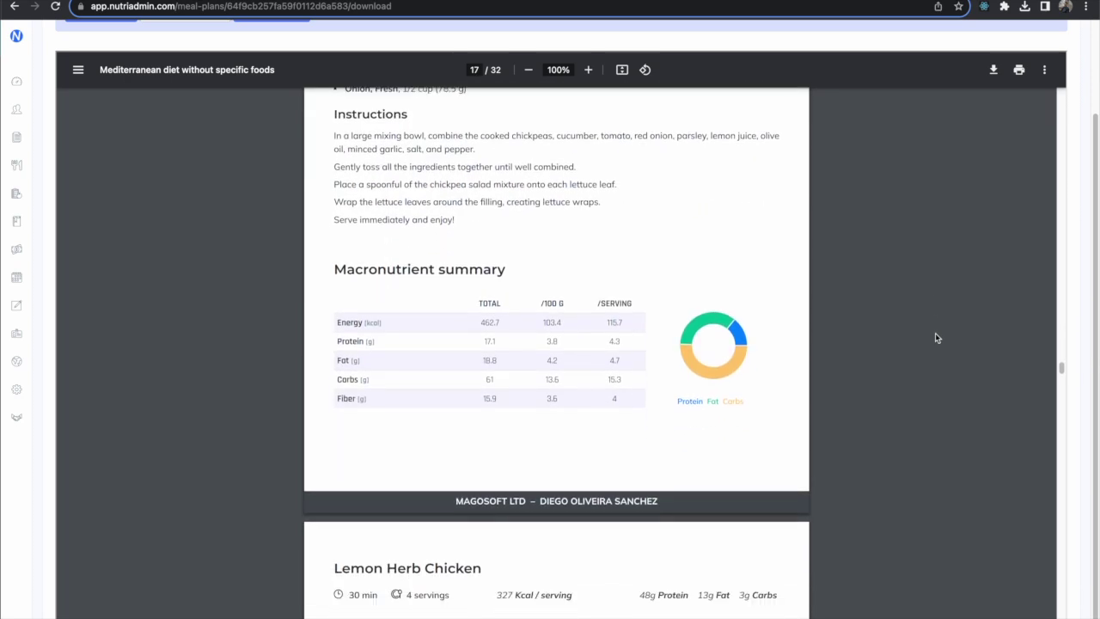
pyautogui.scroll(-10, 935, 334)
pyautogui.scroll(-10, 937, 338)
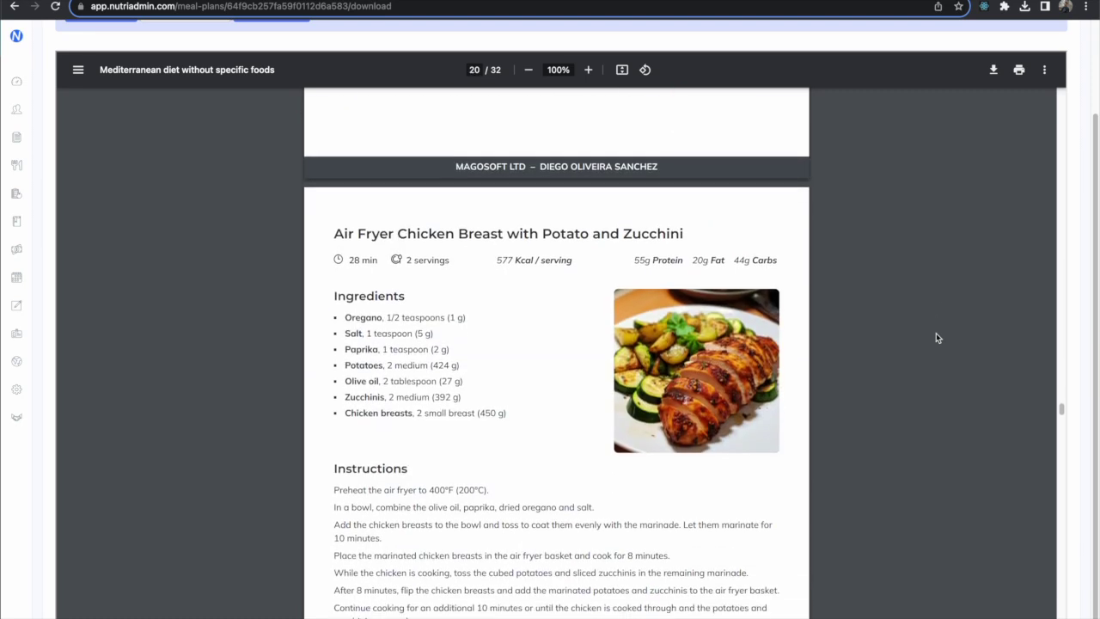
pyautogui.scroll(-10, 938, 338)
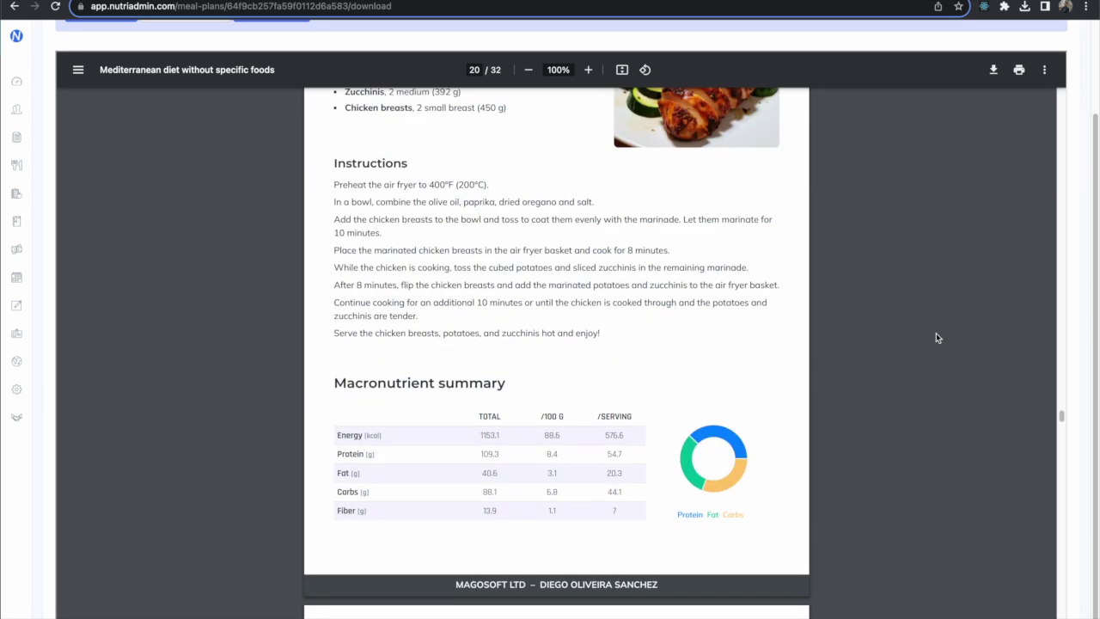
pyautogui.scroll(-10, 938, 338)
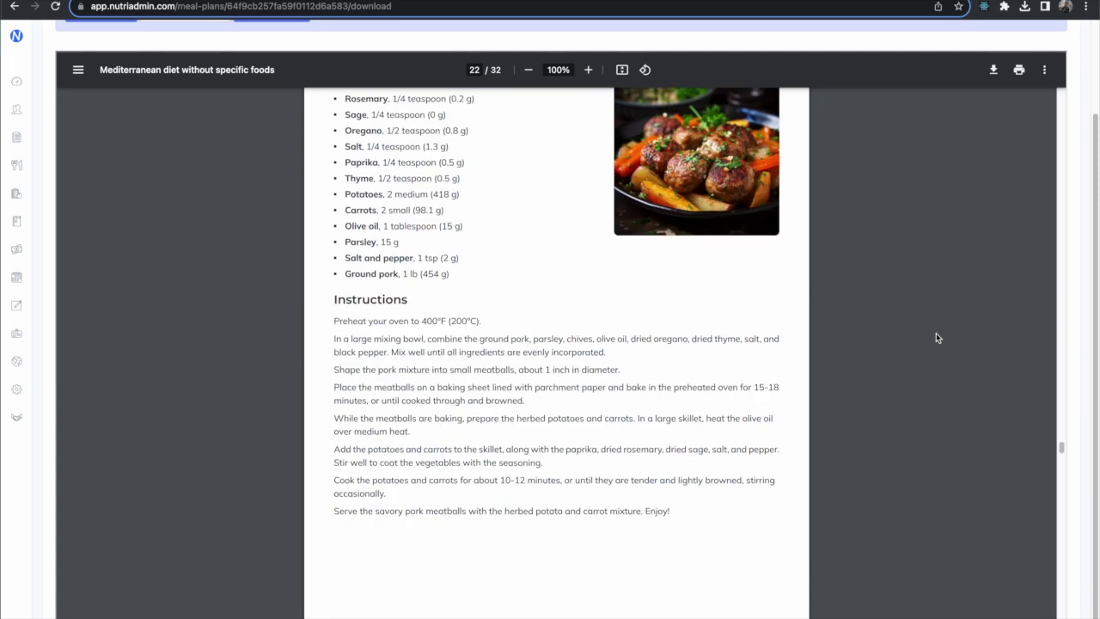
pyautogui.scroll(-8, 922, 310)
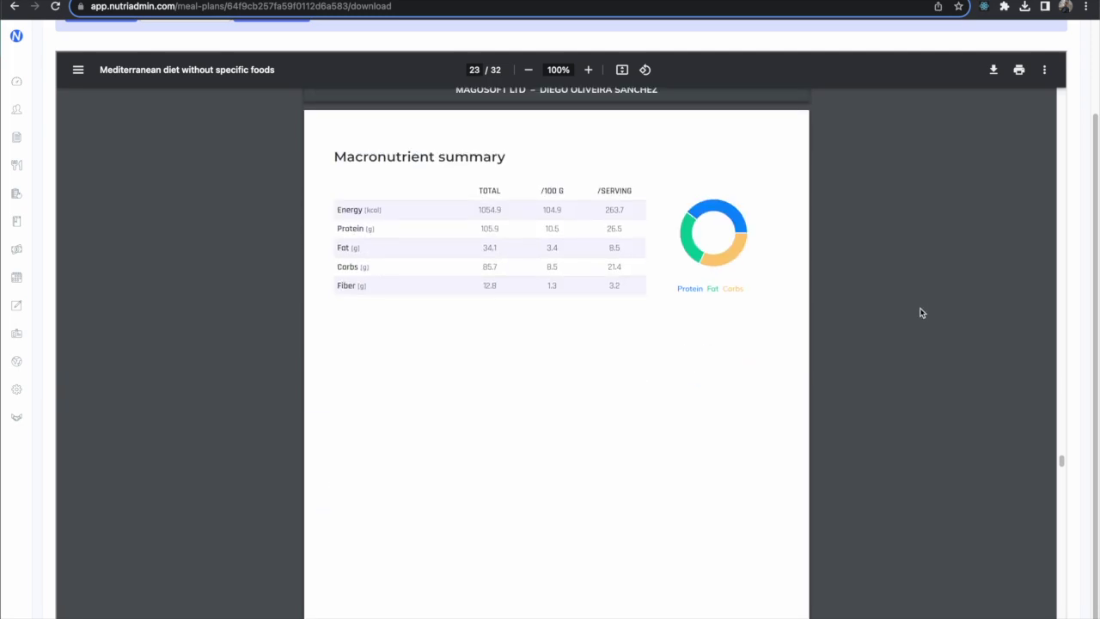
# Check the ingredients and instructions of the Easy Chicken Shawarma Rice recipe, and continue to the Ground Beef Shawarma Rice recipe.
pyautogui.scroll(-10, 955, 342)
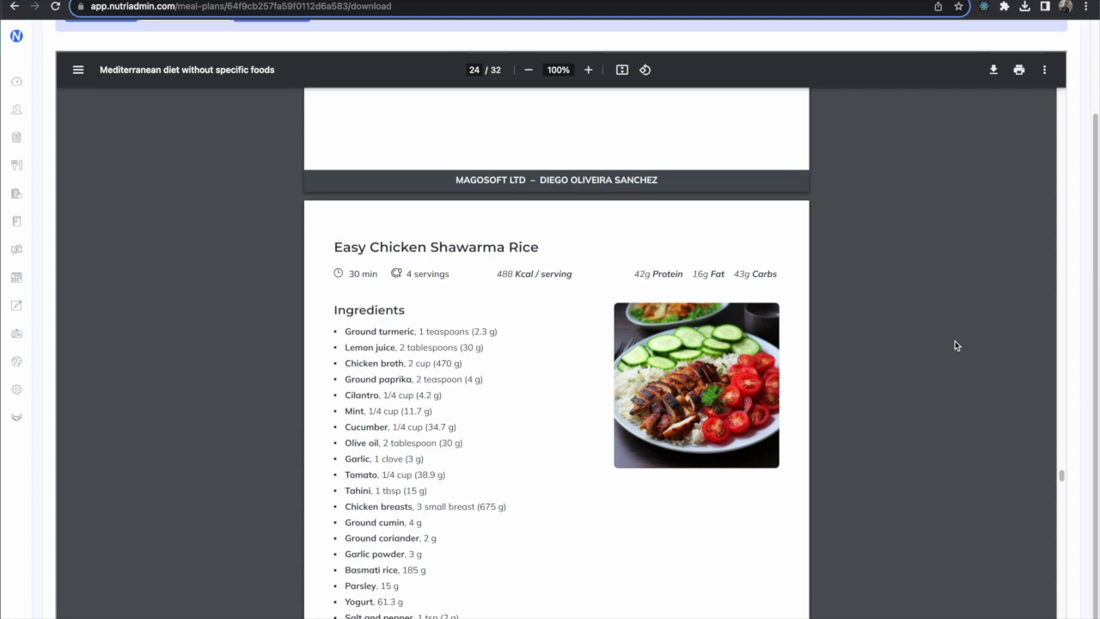
pyautogui.scroll(-2, 955, 342)
pyautogui.scroll(-2, 955, 345)
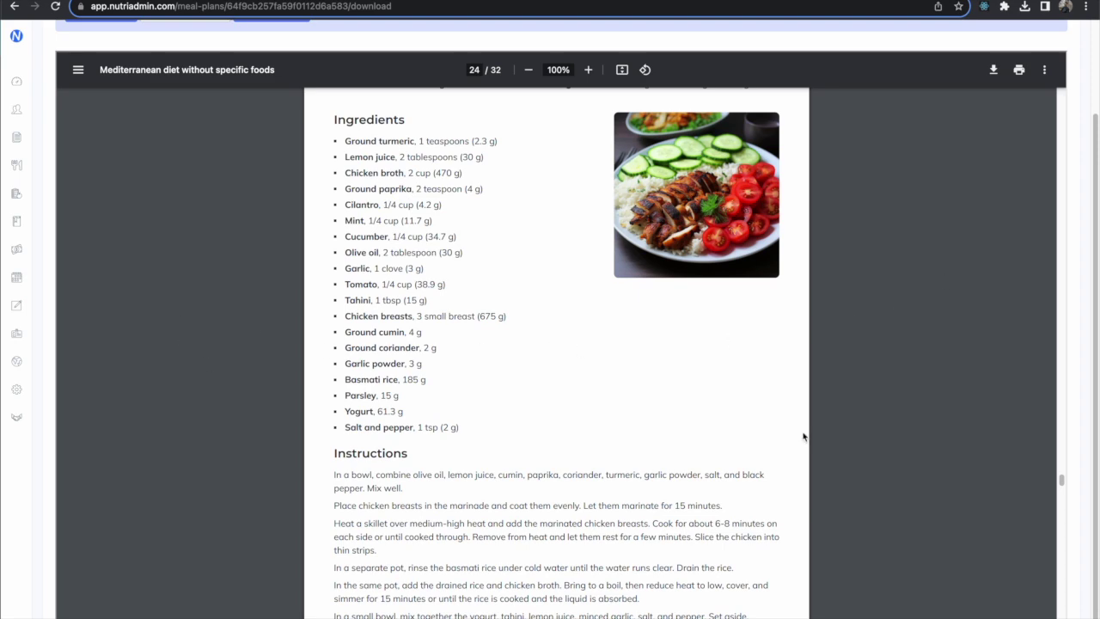
pyautogui.scroll(-15, 804, 437)
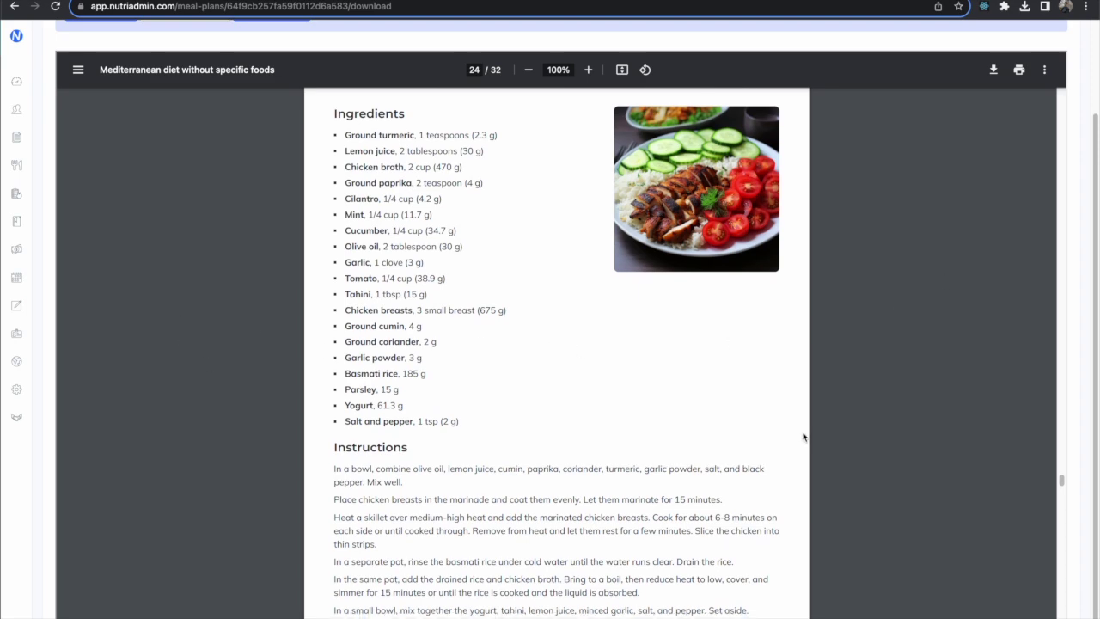
pyautogui.scroll(-2, 804, 437)
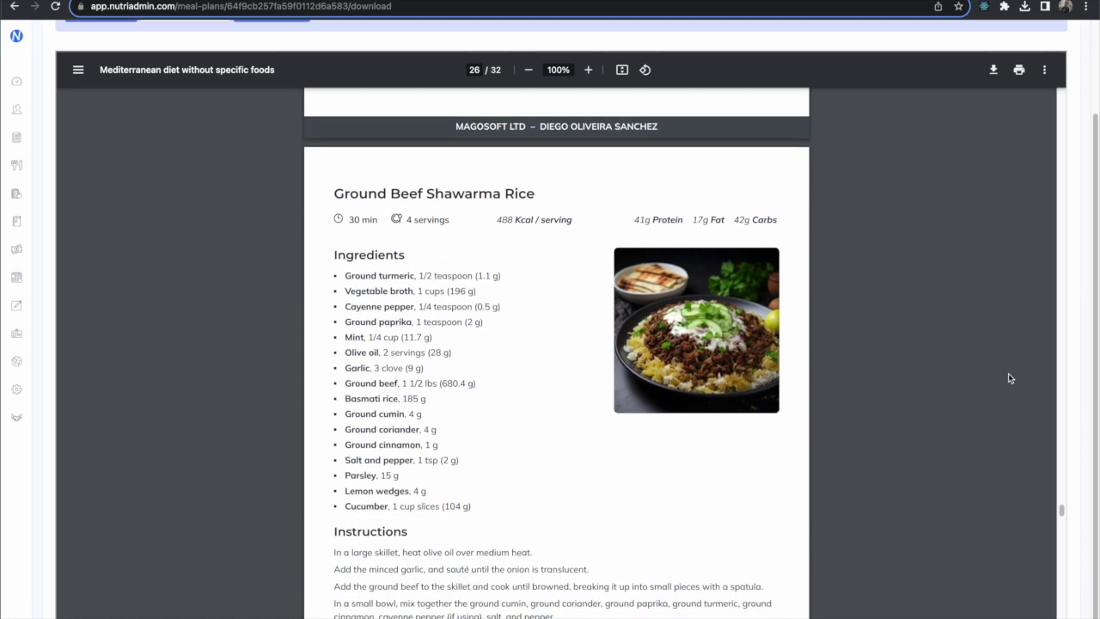